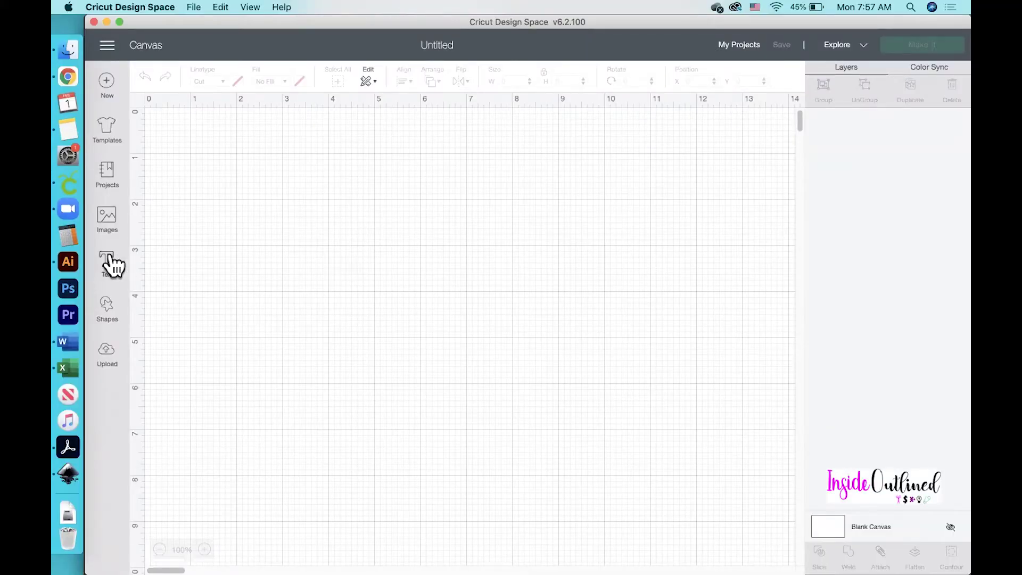
Add a new empty Cricut Sans text box to the blank canvas
{"action": "left_click", "coordinate": [108, 266]}
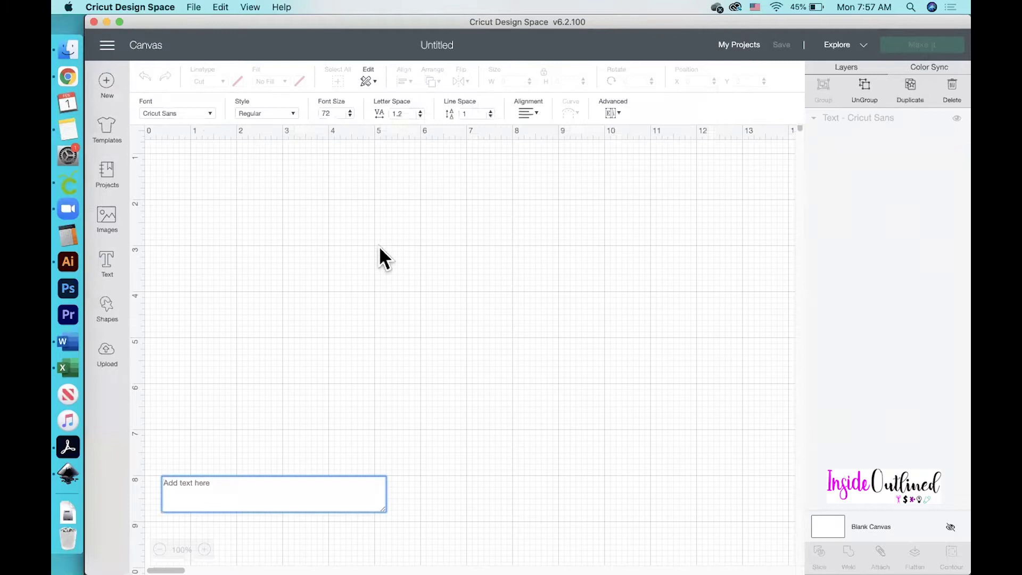
Type 'hello', set it in Amelya script, and enlarge it to about 8.339 × 3.631 inches
{"action": "type", "text": "hello"}
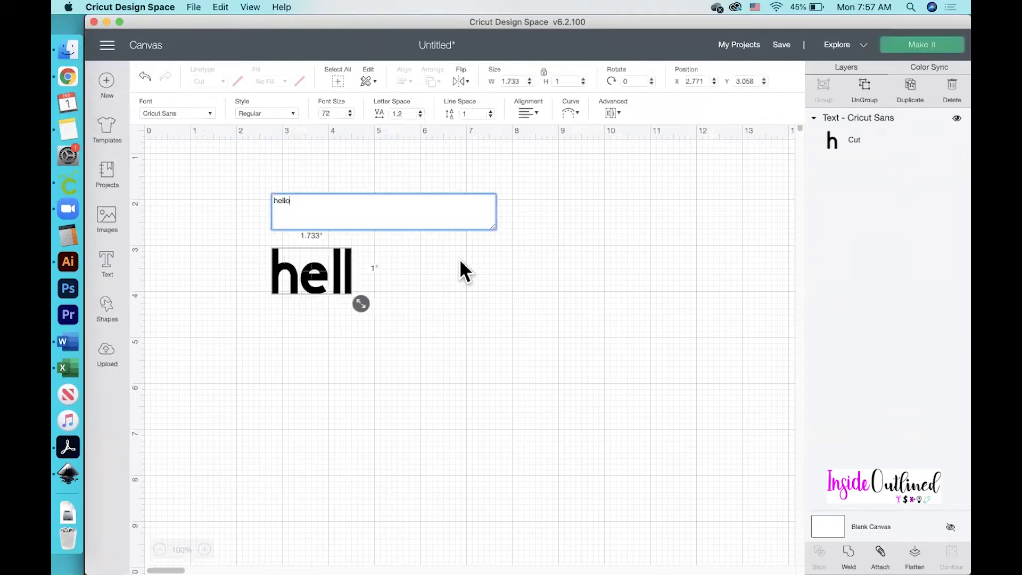
{"action": "left_click_drag", "start_coordinate": [394, 305], "coordinate": [560, 371]}
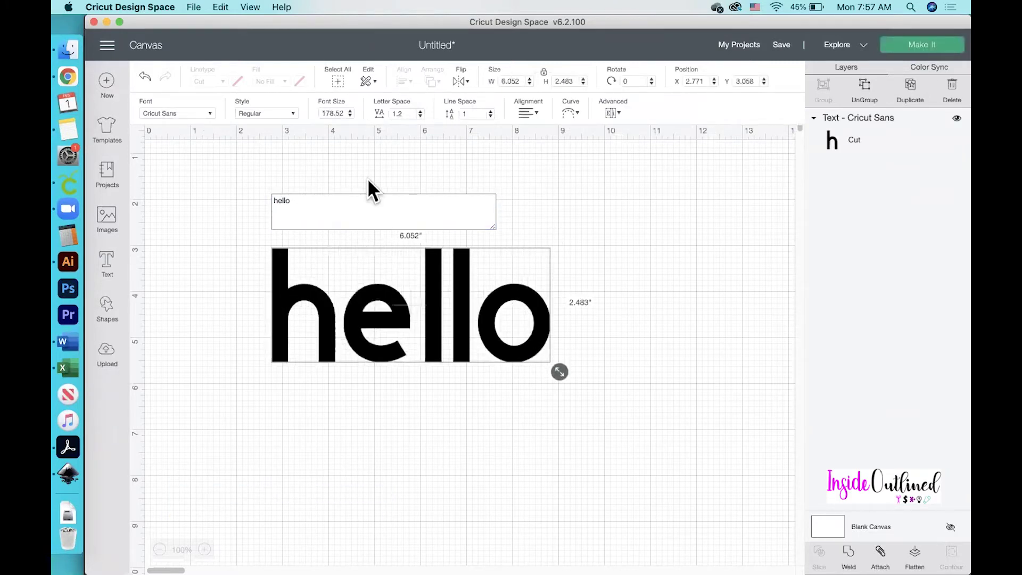
{"action": "left_click", "coordinate": [178, 113]}
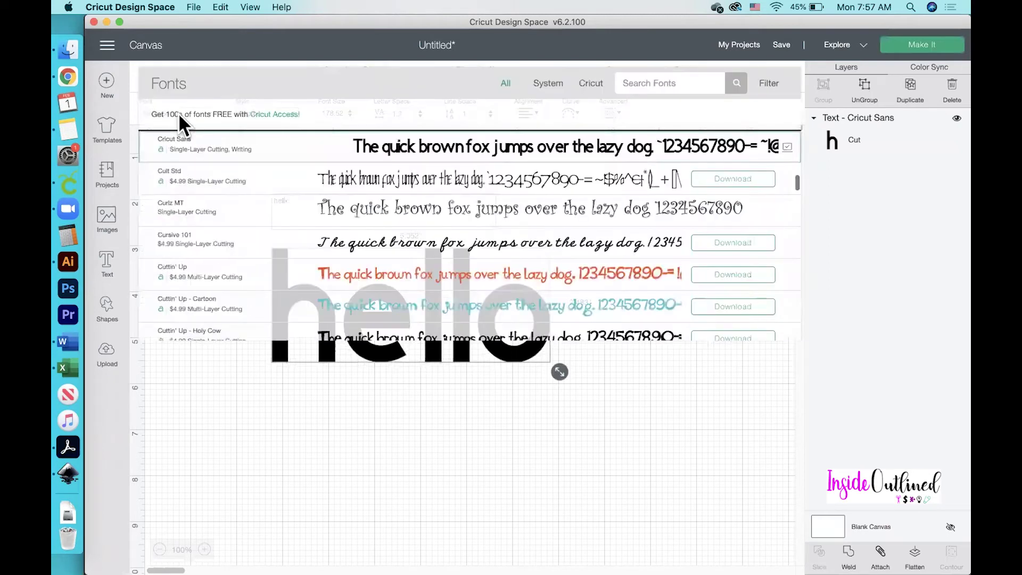
{"action": "type", "text": "amelya"}
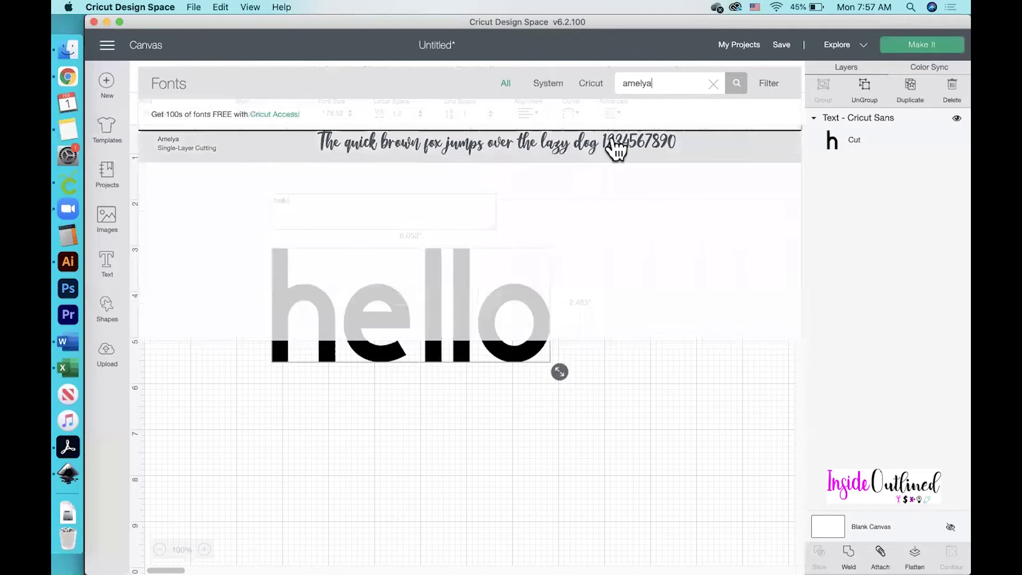
{"action": "left_click", "coordinate": [613, 146]}
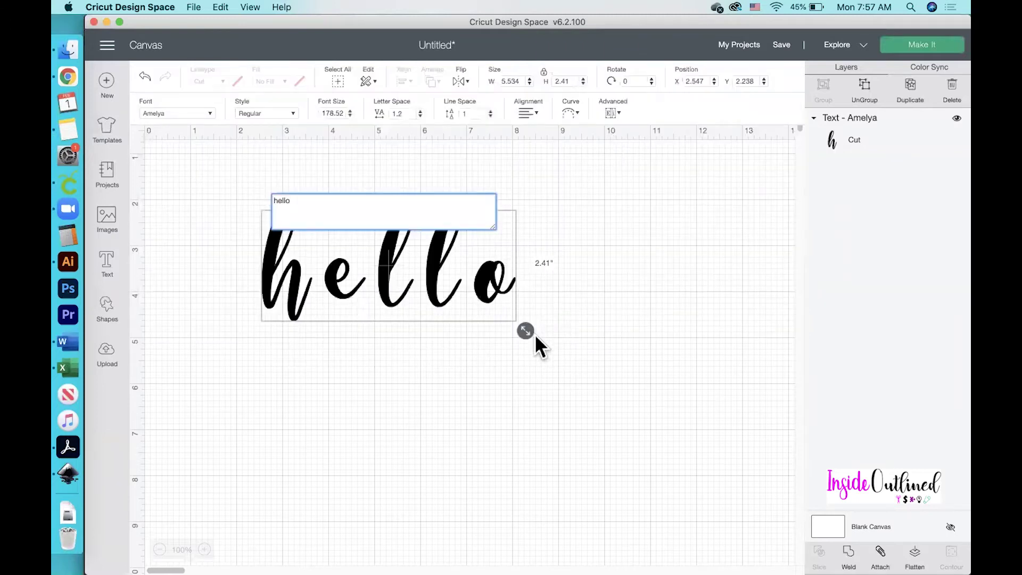
{"action": "left_click_drag", "start_coordinate": [527, 331], "coordinate": [652, 385]}
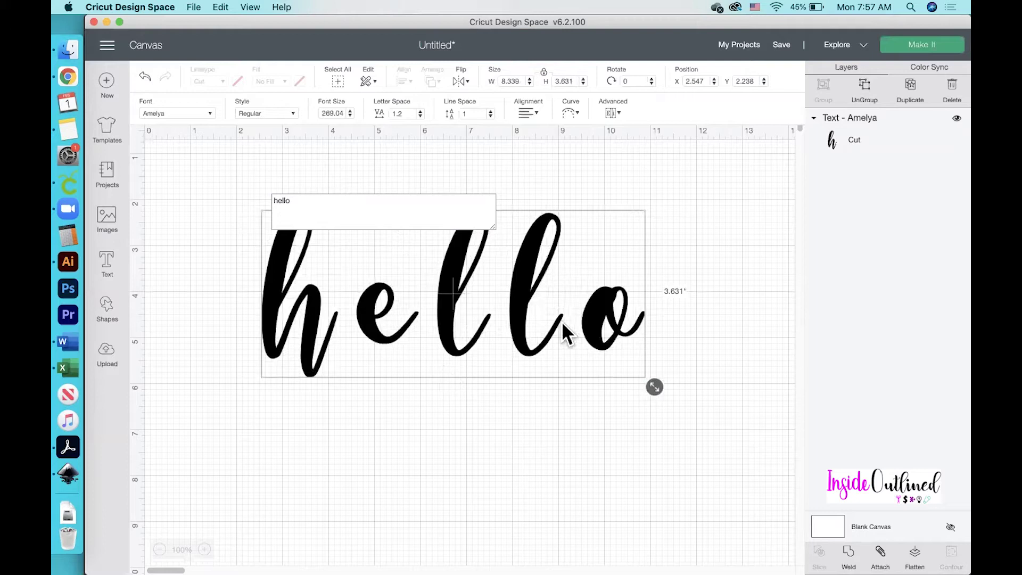
Ungroup 'hello' into separate letters and nudge 'ello' left toward the h
{"action": "left_click", "coordinate": [867, 96]}
{"action": "left_click_drag", "start_coordinate": [377, 177], "coordinate": [678, 385]}
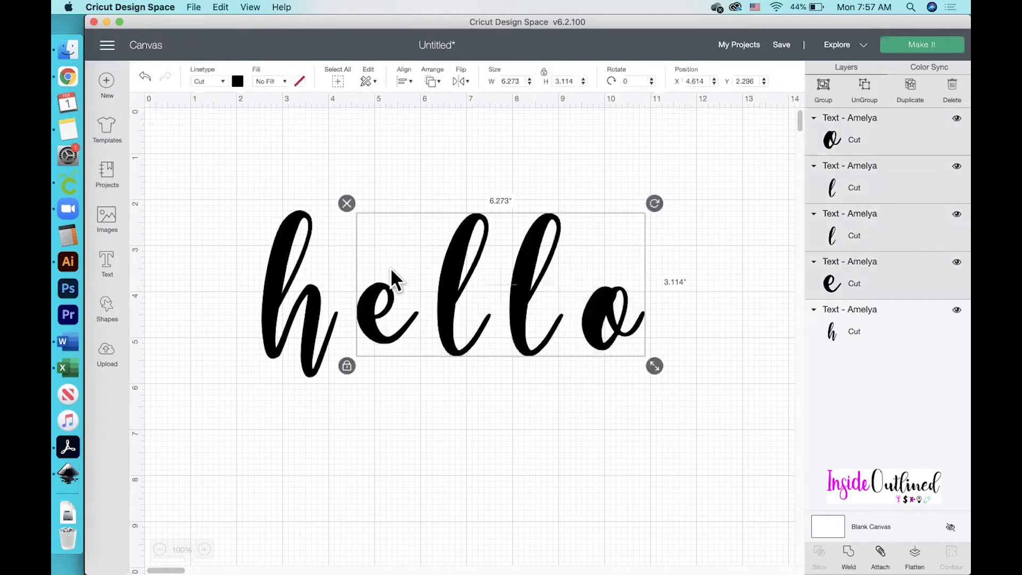
{"action": "key", "text": "Left"}
{"action": "key", "text": "Left"}
{"action": "key", "text": "Left"}
{"action": "key", "text": "Left"}
{"action": "key", "text": "Left"}
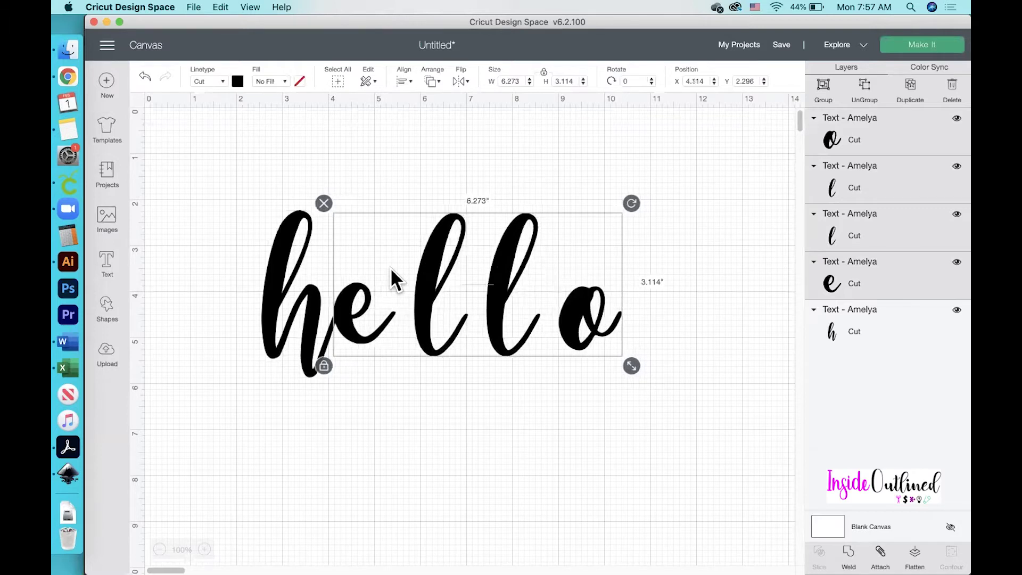
{"action": "key", "text": "Left"}
{"action": "left_click", "coordinate": [397, 319]}
Nudge 'llo' left onto the e, then 'lo' left so they touch
{"action": "left_click_drag", "start_coordinate": [410, 182], "coordinate": [631, 393]}
{"action": "key", "text": "Left"}
{"action": "key", "text": "Left"}
{"action": "key", "text": "Left"}
{"action": "key", "text": "Left"}
{"action": "key", "text": "Left"}
{"action": "key", "text": "Left"}
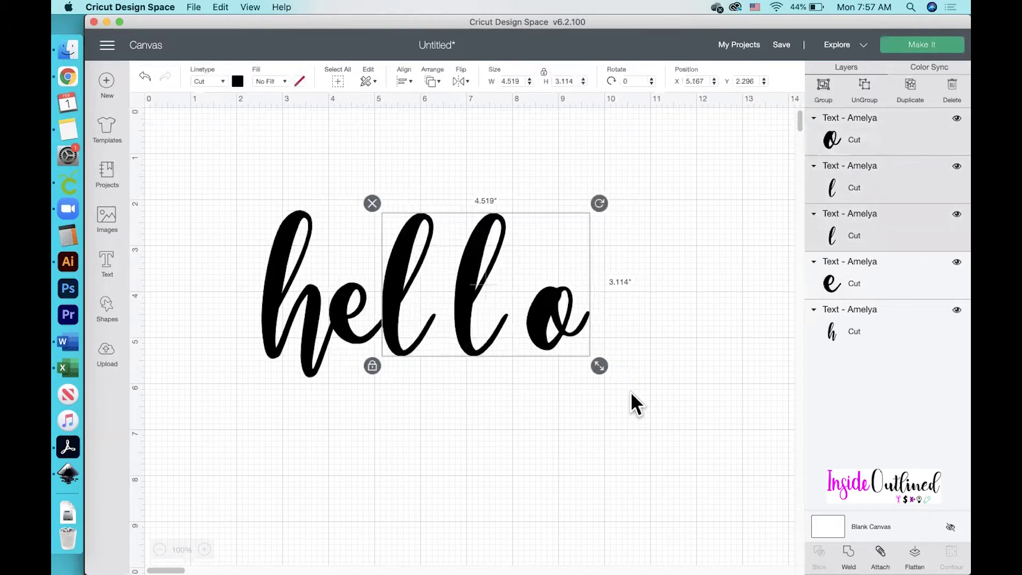
{"action": "left_click", "coordinate": [558, 434]}
{"action": "left_click_drag", "start_coordinate": [470, 184], "coordinate": [625, 407]}
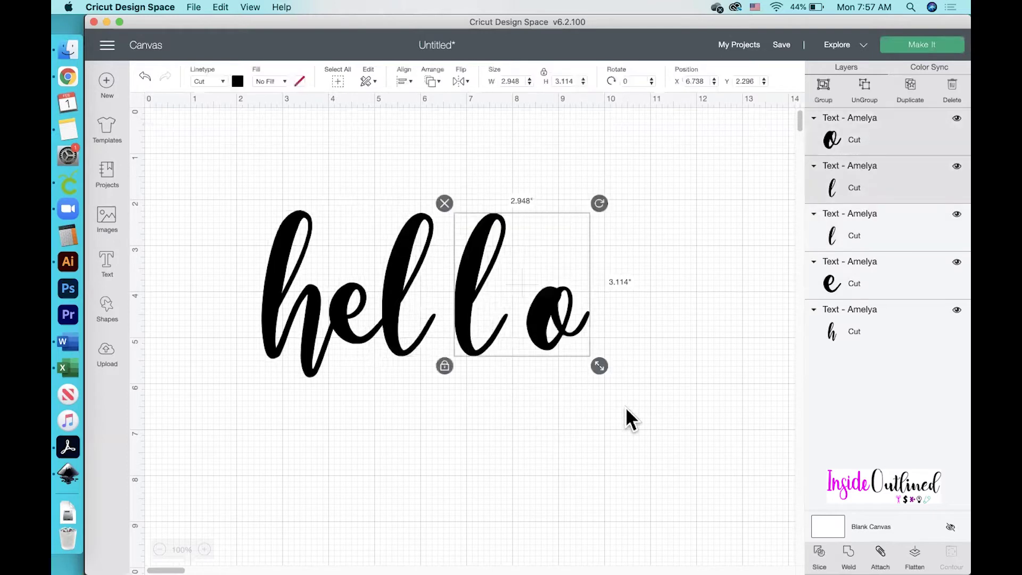
{"action": "key", "text": "Left"}
{"action": "key", "text": "Left"}
{"action": "key", "text": "Left"}
{"action": "key", "text": "Left"}
{"action": "key", "text": "Left"}
{"action": "key", "text": "Left"}
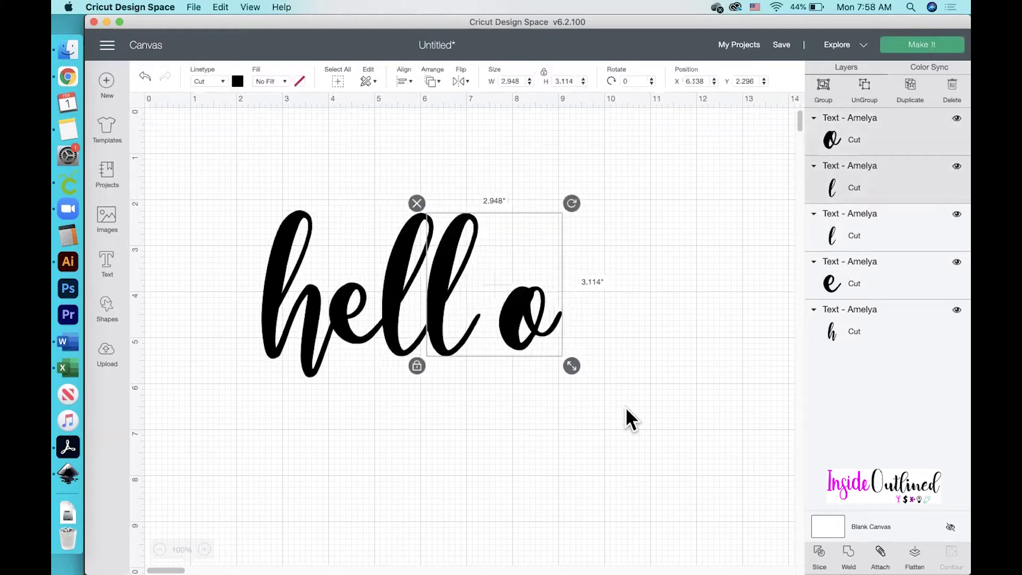
{"action": "left_click", "coordinate": [608, 468]}
Nudge the o left until it overlaps the l
{"action": "left_click", "coordinate": [529, 318]}
{"action": "key", "text": "Left"}
{"action": "key", "text": "Left"}
{"action": "key", "text": "Left"}
{"action": "key", "text": "Left"}
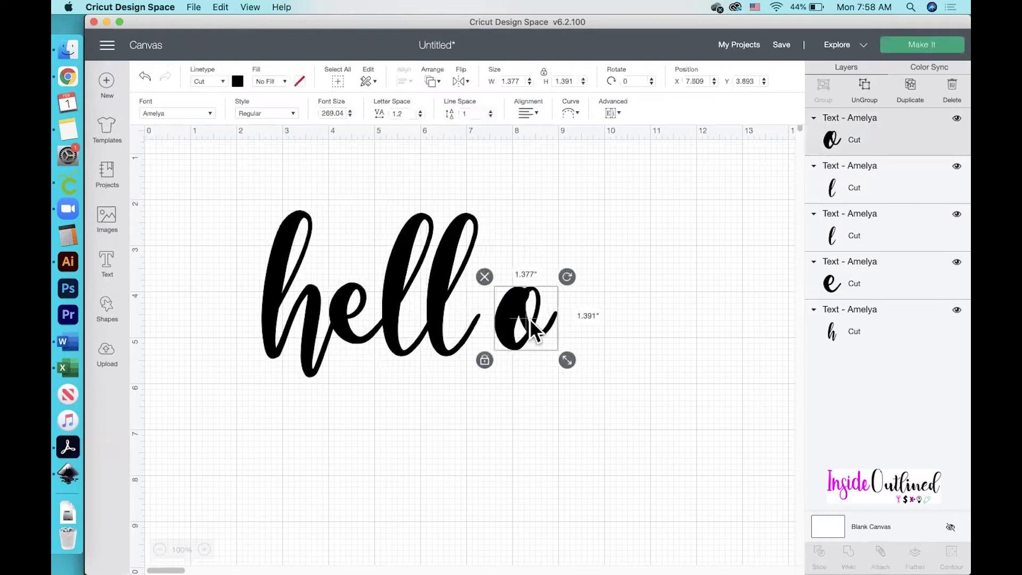
{"action": "key", "text": "Left"}
{"action": "key", "text": "Left"}
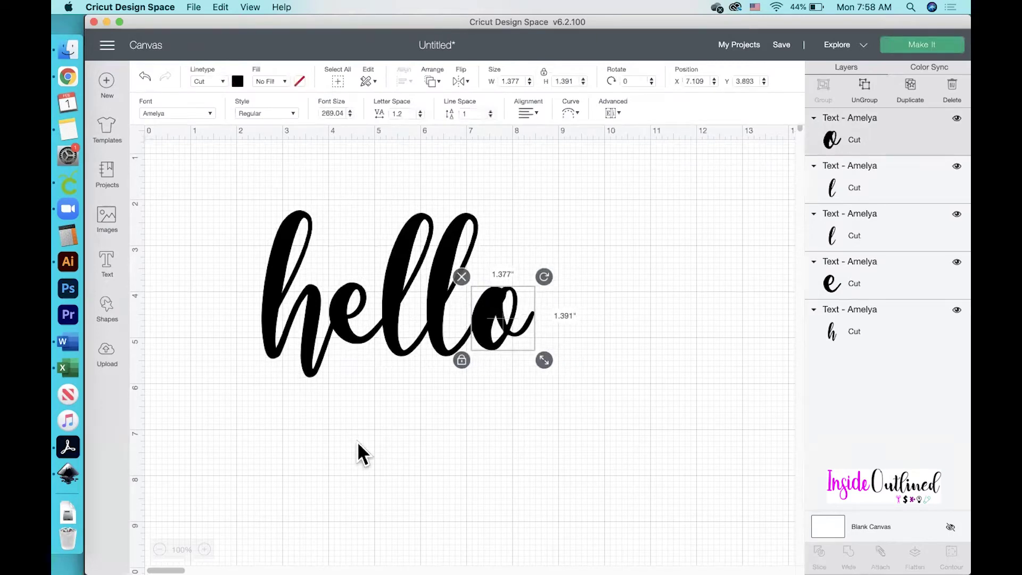
{"action": "left_click", "coordinate": [388, 493]}
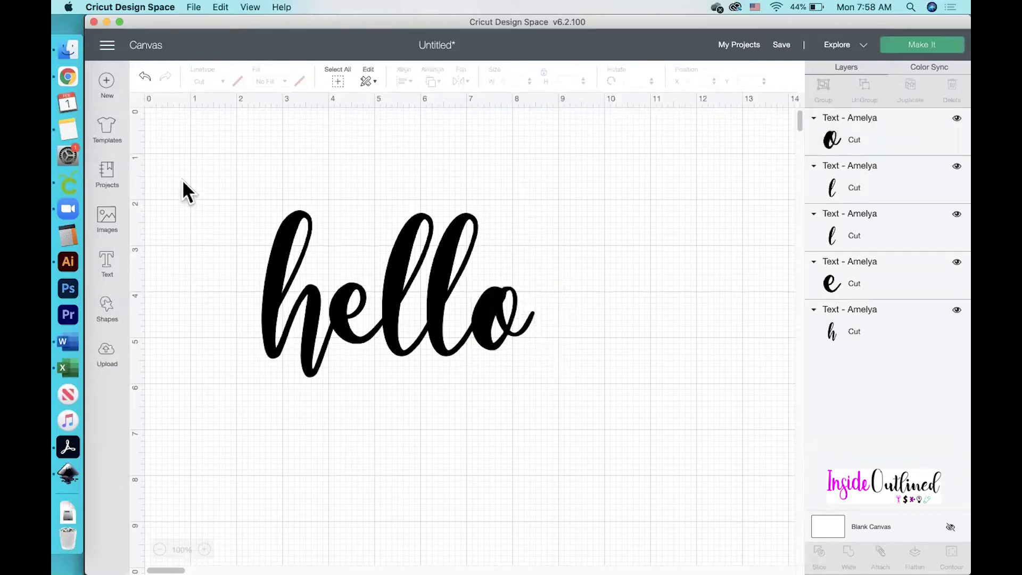
Weld all five letters into one 5.938 × 3.631 in 'hello' and move it top-left
{"action": "left_click_drag", "start_coordinate": [182, 180], "coordinate": [610, 410]}
{"action": "left_click", "coordinate": [848, 554]}
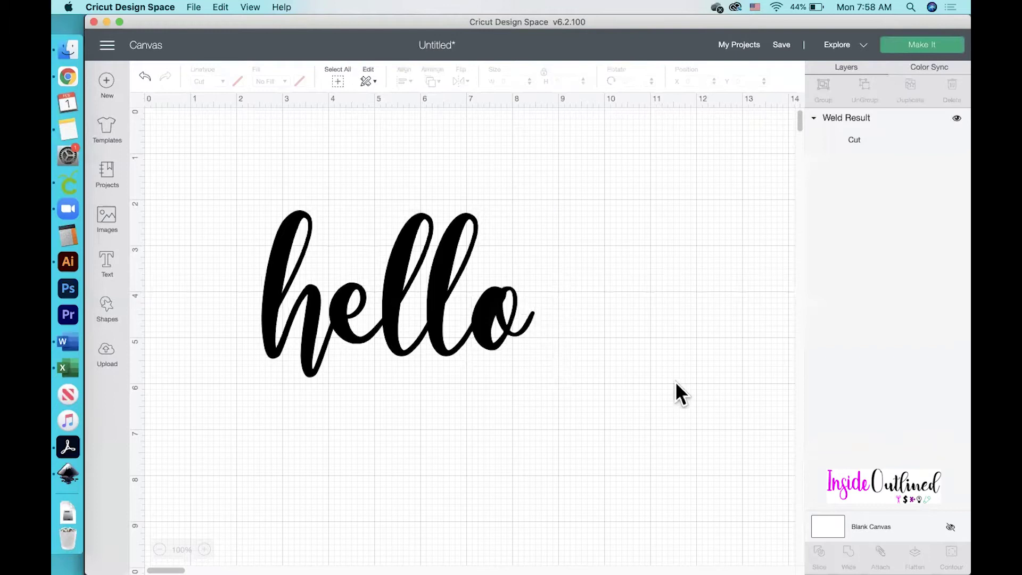
{"action": "left_click", "coordinate": [451, 324]}
{"action": "left_click_drag", "start_coordinate": [559, 301], "coordinate": [480, 264]}
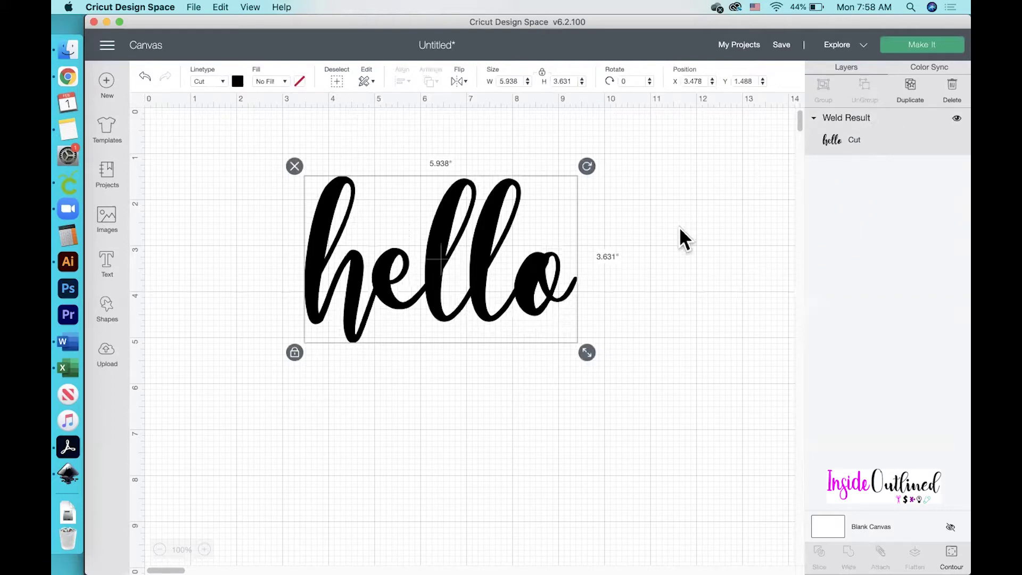
{"action": "left_click_drag", "start_coordinate": [482, 241], "coordinate": [374, 197]}
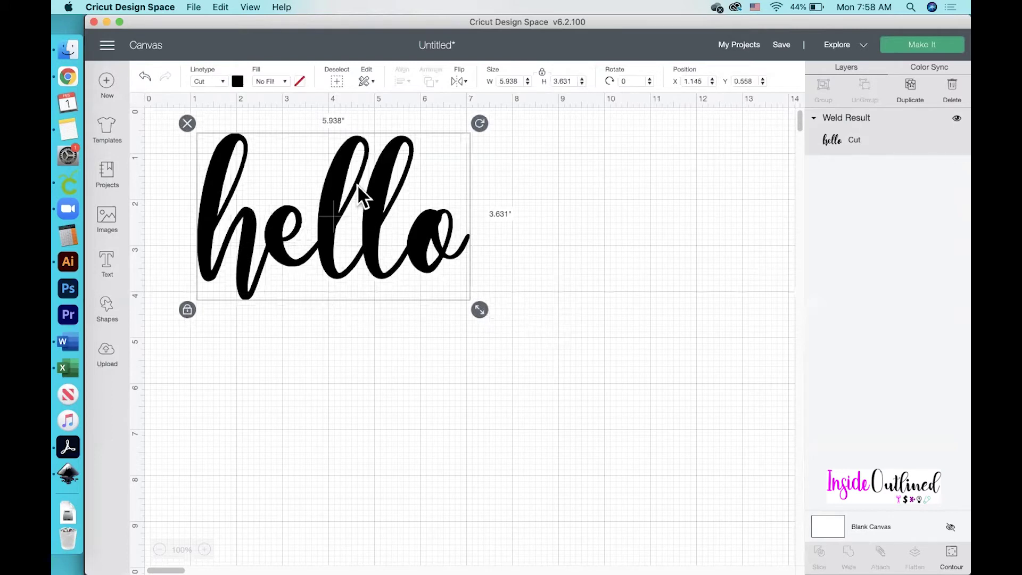
Make four duplicates of the welded 'hello' and pull them off the pile onto the lower canvas
{"action": "left_click", "coordinate": [903, 96]}
{"action": "left_click", "coordinate": [904, 97]}
{"action": "left_click", "coordinate": [903, 97]}
{"action": "left_click", "coordinate": [904, 97]}
{"action": "left_click", "coordinate": [903, 97]}
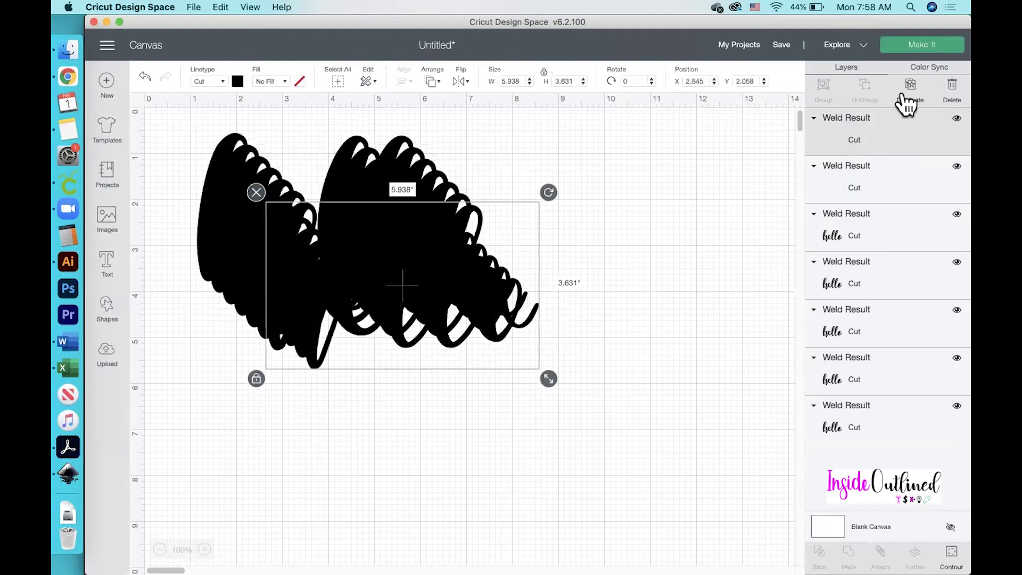
{"action": "left_click", "coordinate": [903, 97]}
{"action": "left_click", "coordinate": [904, 97]}
{"action": "left_click", "coordinate": [904, 97]}
{"action": "left_click_drag", "start_coordinate": [442, 254], "coordinate": [546, 445]}
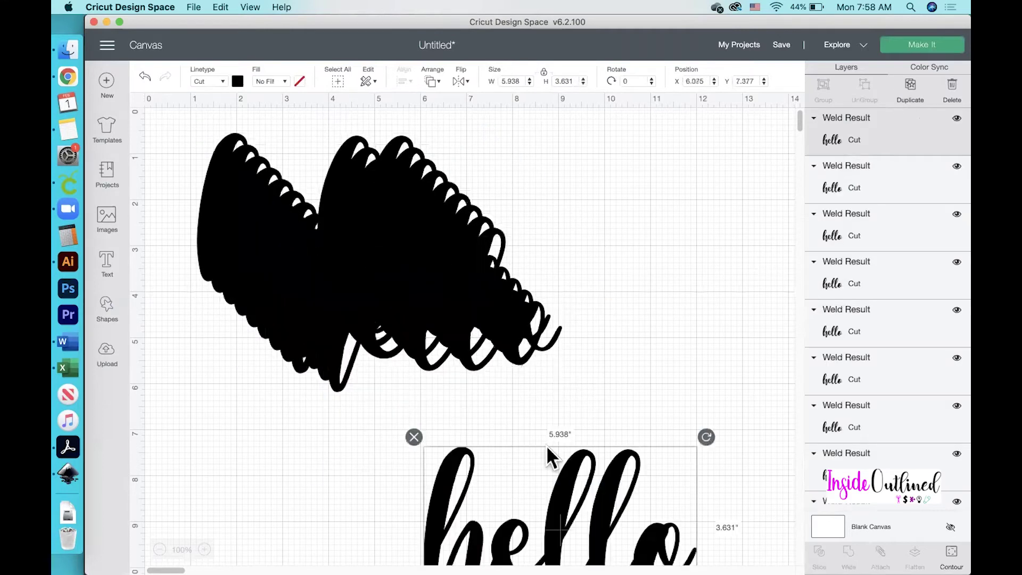
{"action": "left_click_drag", "start_coordinate": [543, 341], "coordinate": [693, 472]}
{"action": "left_click_drag", "start_coordinate": [478, 282], "coordinate": [637, 463]}
{"action": "left_click_drag", "start_coordinate": [423, 217], "coordinate": [612, 383]}
{"action": "left_click", "coordinate": [519, 307]}
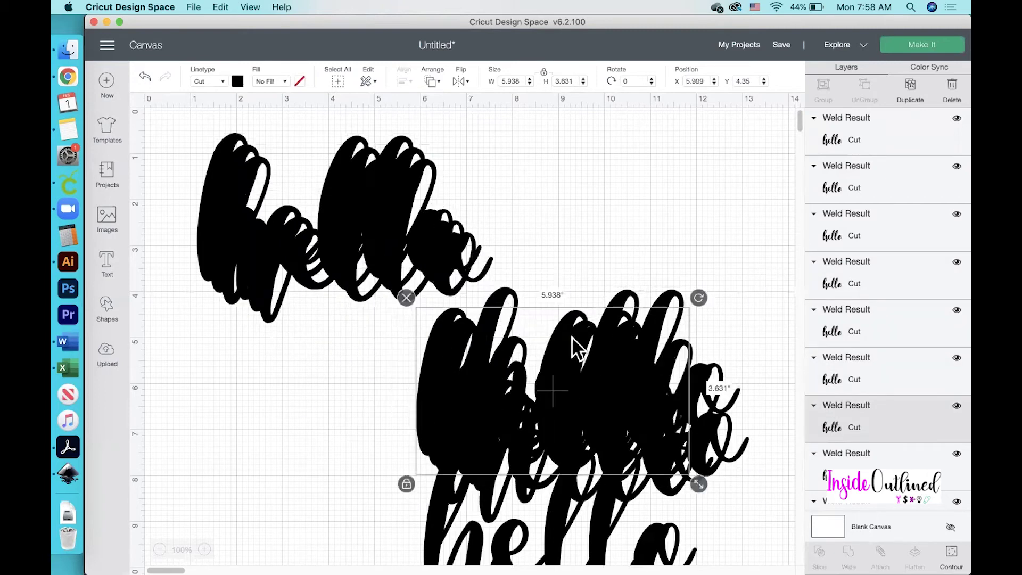
{"action": "left_click_drag", "start_coordinate": [412, 183], "coordinate": [687, 410]}
{"action": "left_click_drag", "start_coordinate": [372, 188], "coordinate": [646, 343]}
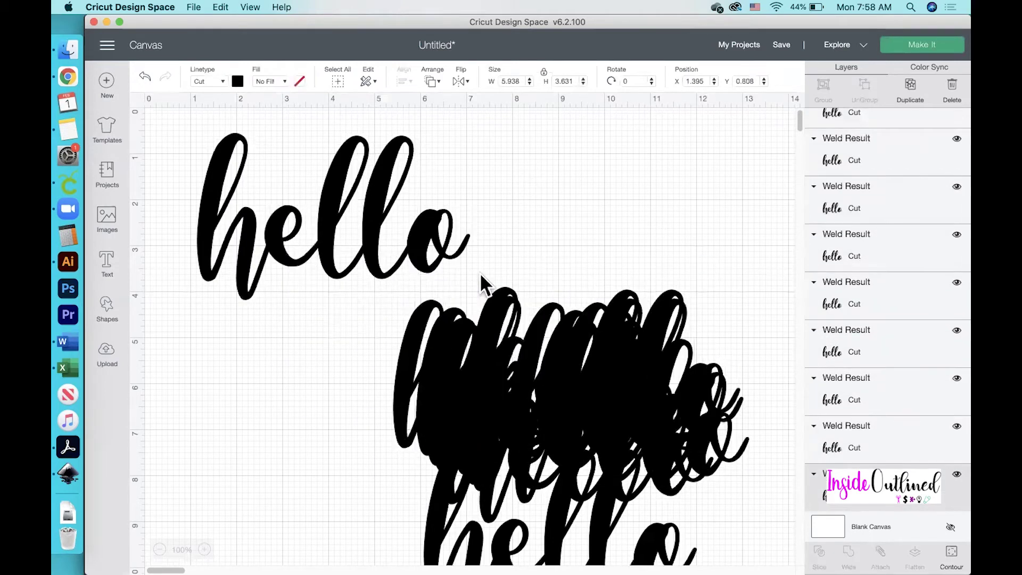
Layer the copies with slight offsets over the top-left 'hello' to thicken it
{"action": "left_click_drag", "start_coordinate": [376, 210], "coordinate": [400, 197]}
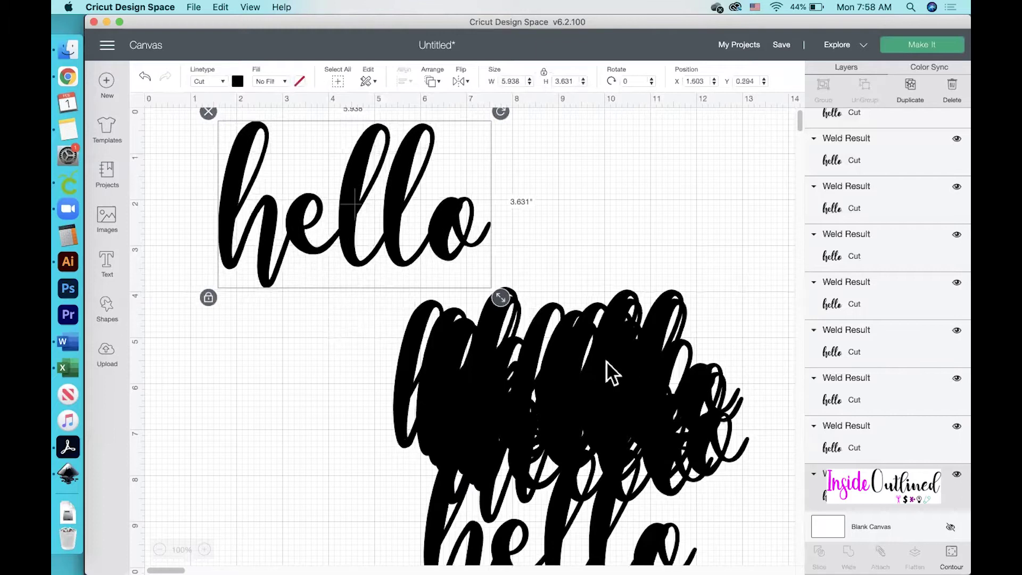
{"action": "left_click_drag", "start_coordinate": [607, 368], "coordinate": [359, 159]}
{"action": "left_click", "coordinate": [650, 202]}
{"action": "left_click_drag", "start_coordinate": [583, 377], "coordinate": [375, 175]}
{"action": "left_click", "coordinate": [667, 197]}
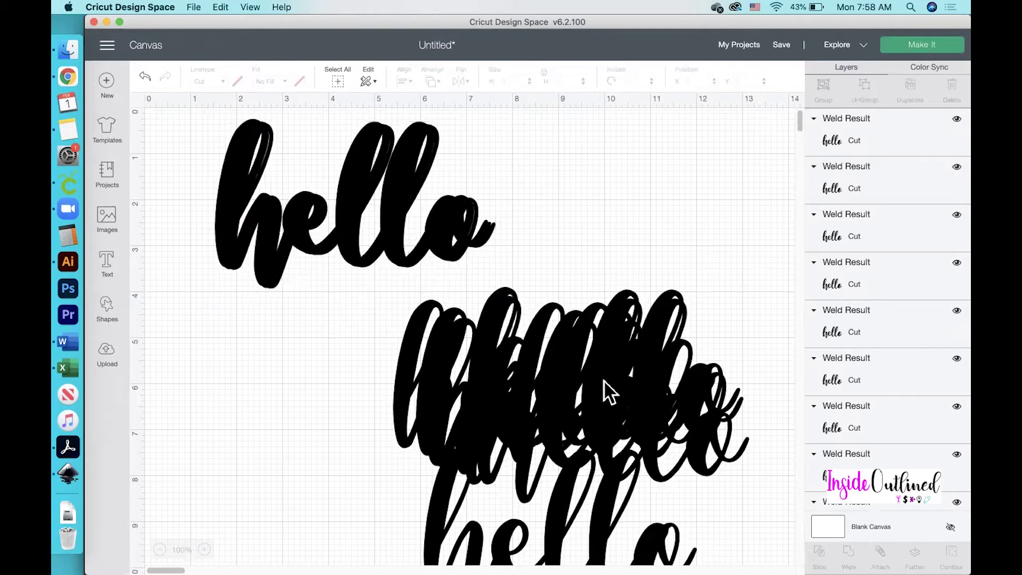
{"action": "left_click_drag", "start_coordinate": [602, 379], "coordinate": [358, 215]}
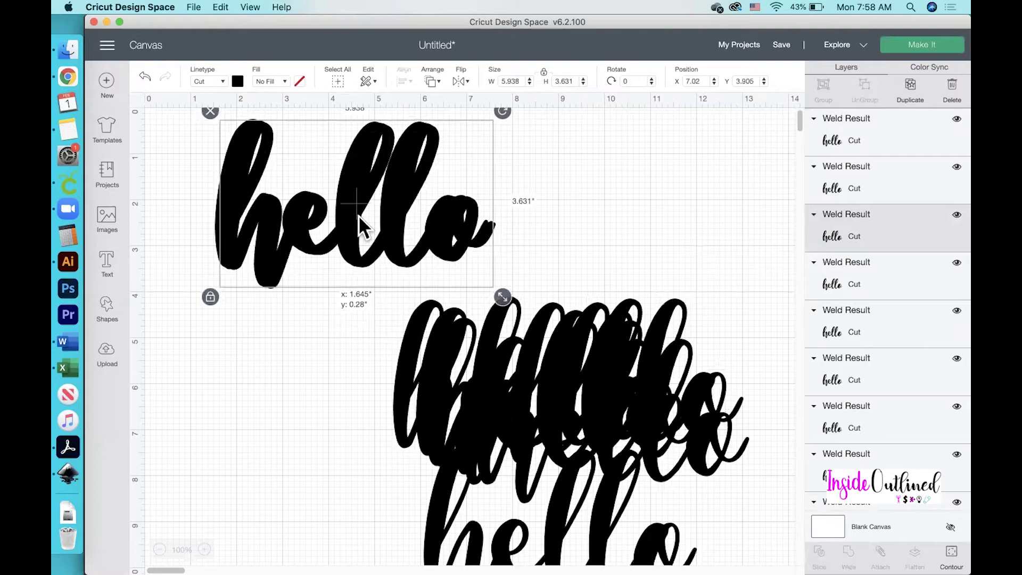
{"action": "left_click_drag", "start_coordinate": [621, 351], "coordinate": [346, 142]}
{"action": "left_click_drag", "start_coordinate": [560, 378], "coordinate": [358, 186]}
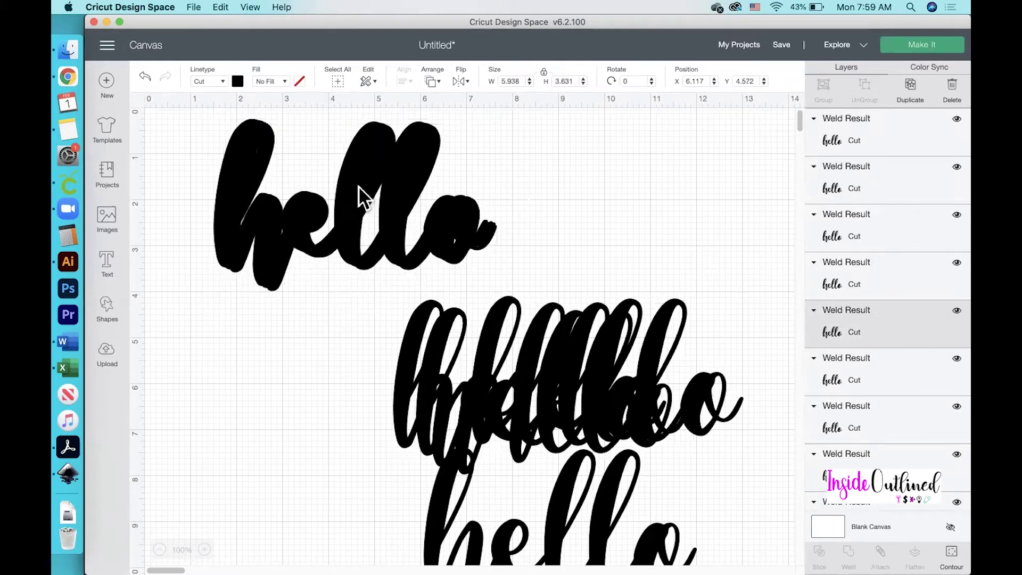
{"action": "left_click", "coordinate": [567, 488]}
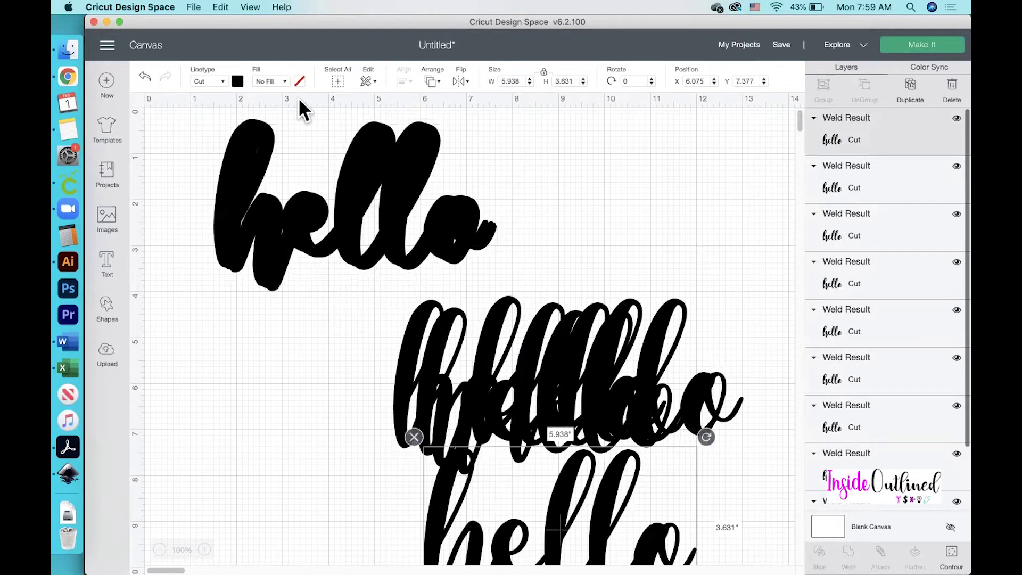
Colour the bottom 'hello' copy blue and stack two more black copies onto the top-left offset
{"action": "left_click", "coordinate": [238, 82]}
{"action": "left_click", "coordinate": [301, 175]}
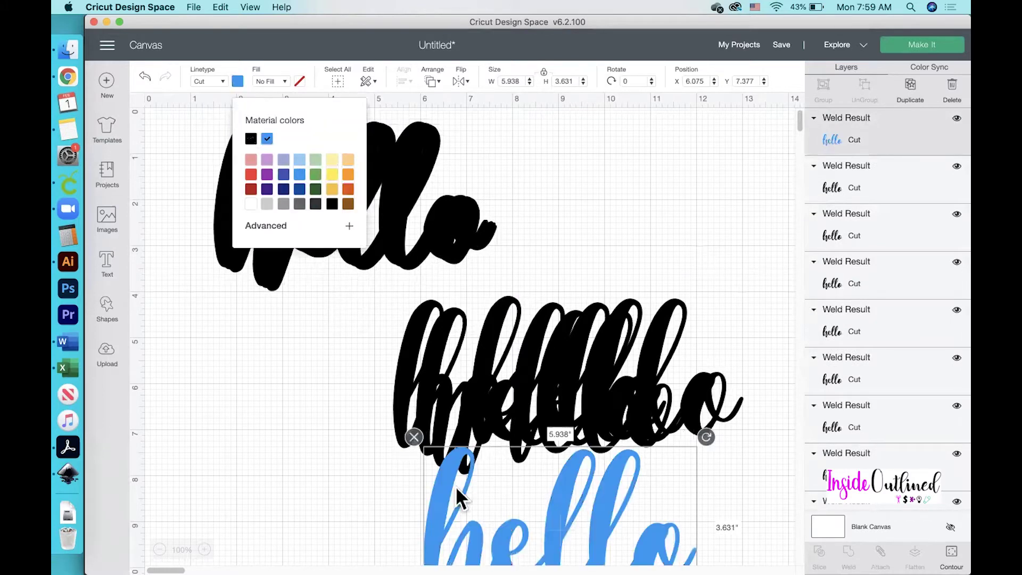
{"action": "left_click_drag", "start_coordinate": [566, 497], "coordinate": [350, 536]}
{"action": "left_click_drag", "start_coordinate": [634, 383], "coordinate": [376, 202]}
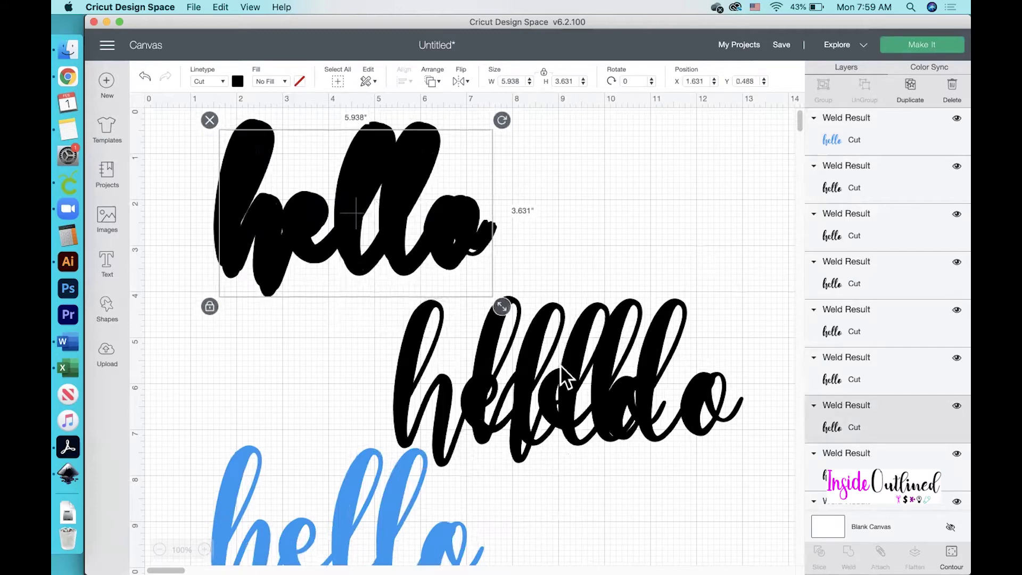
{"action": "left_click_drag", "start_coordinate": [570, 385], "coordinate": [397, 213]}
Move the thin black 'hello' onto the thick offset and place the blue 'hello' on top
{"action": "left_click", "coordinate": [585, 202]}
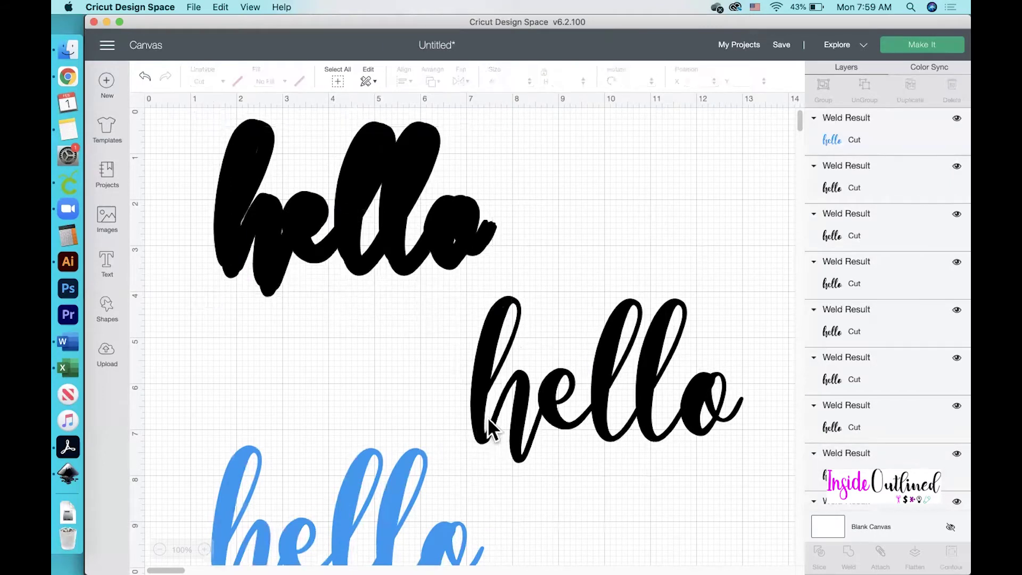
{"action": "left_click", "coordinate": [464, 393]}
{"action": "left_click_drag", "start_coordinate": [461, 388], "coordinate": [216, 224]}
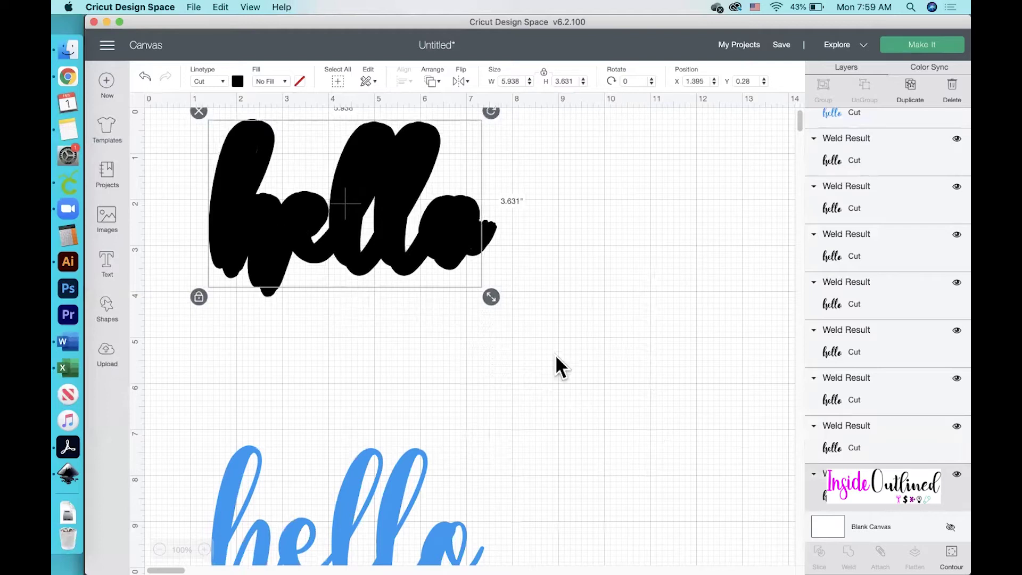
{"action": "left_click_drag", "start_coordinate": [385, 497], "coordinate": [392, 177]}
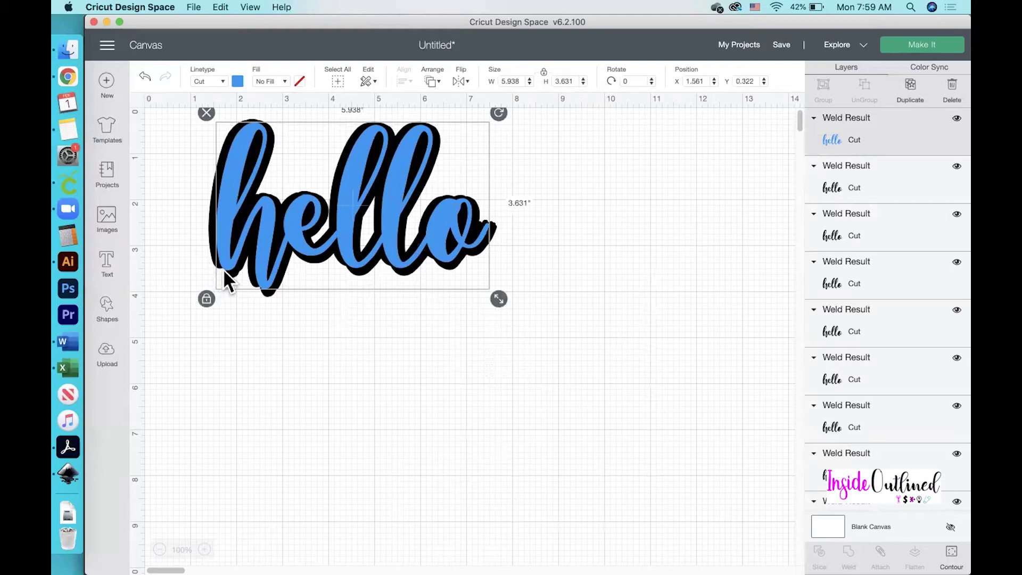
{"action": "left_click_drag", "start_coordinate": [395, 221], "coordinate": [574, 392]}
{"action": "key", "text": "super+z"}
Move the blue 'hello' aside and duplicate the black offset over the original
{"action": "left_click", "coordinate": [552, 242]}
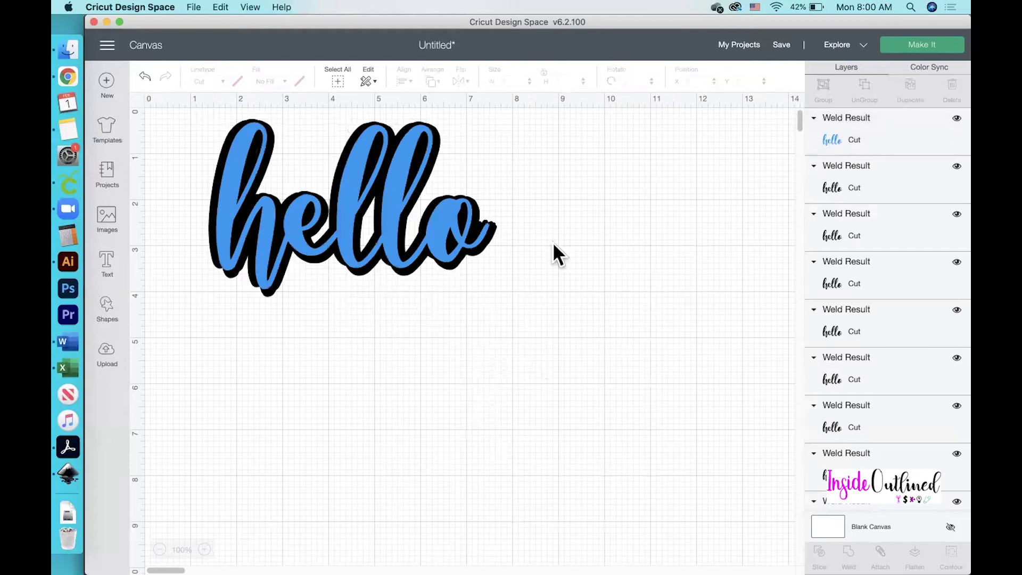
{"action": "left_click_drag", "start_coordinate": [394, 199], "coordinate": [617, 421]}
{"action": "left_click", "coordinate": [572, 197]}
{"action": "left_click", "coordinate": [449, 218]}
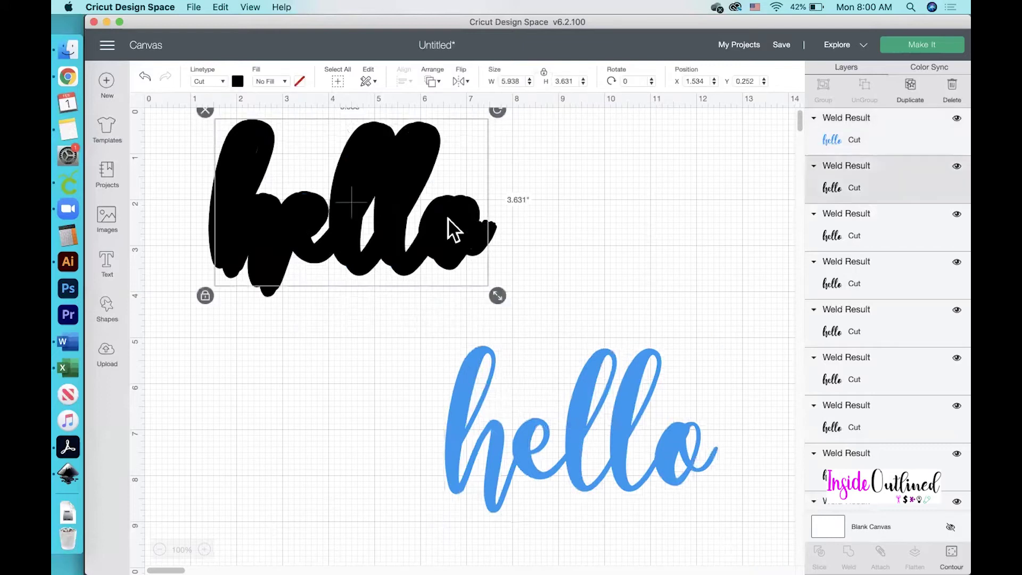
{"action": "left_click", "coordinate": [911, 110]}
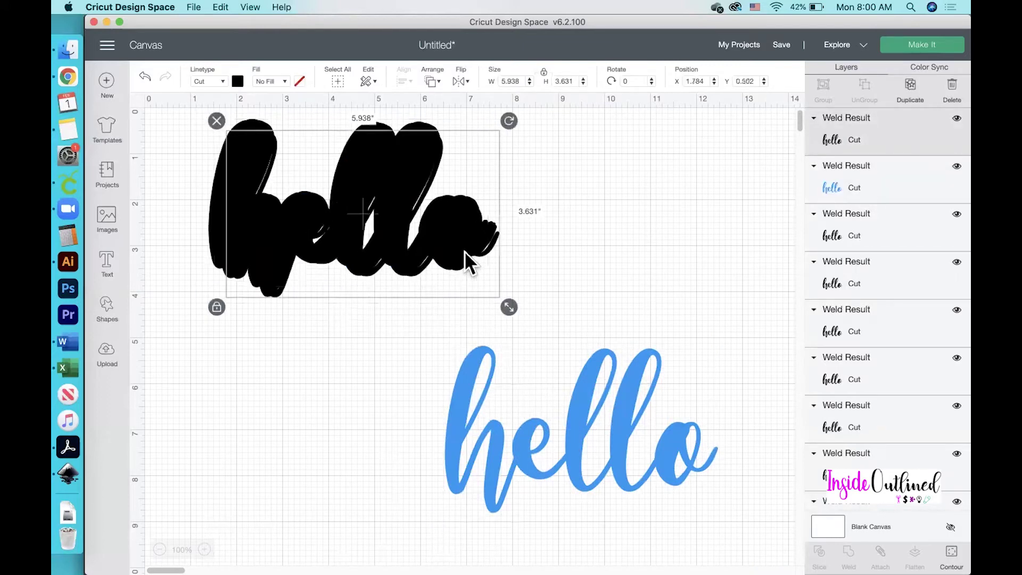
{"action": "mouse_move", "coordinate": [464, 251]}
{"action": "left_mouse_down"}
{"action": "mouse_move", "coordinate": [458, 276]}
{"action": "mouse_move", "coordinate": [451, 251]}
{"action": "left_mouse_up"}
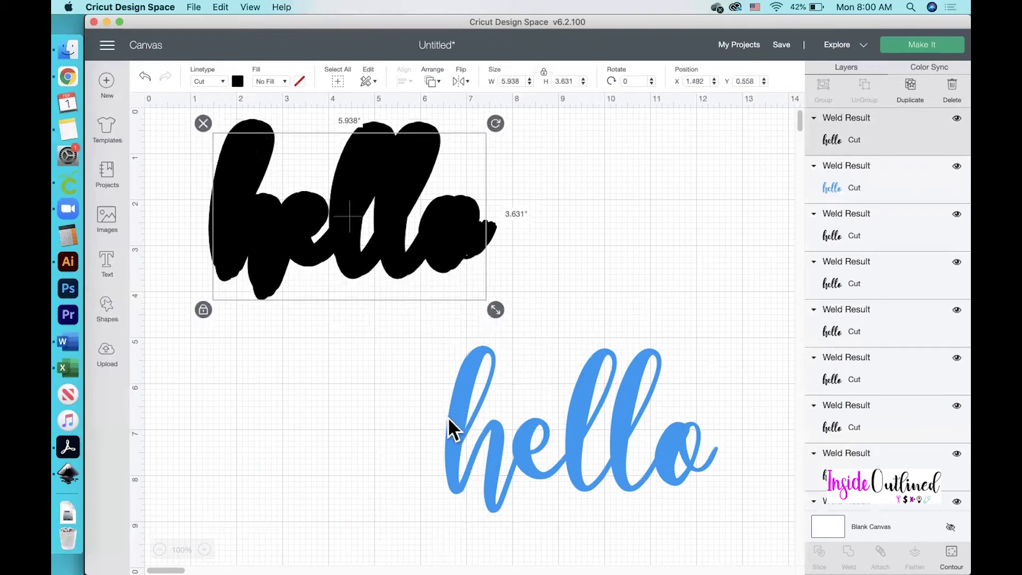
Bring the blue 'hello' to front, set it below, and weld the black copies together
{"action": "left_click_drag", "start_coordinate": [450, 424], "coordinate": [231, 321]}
{"action": "right_click", "coordinate": [231, 320]}
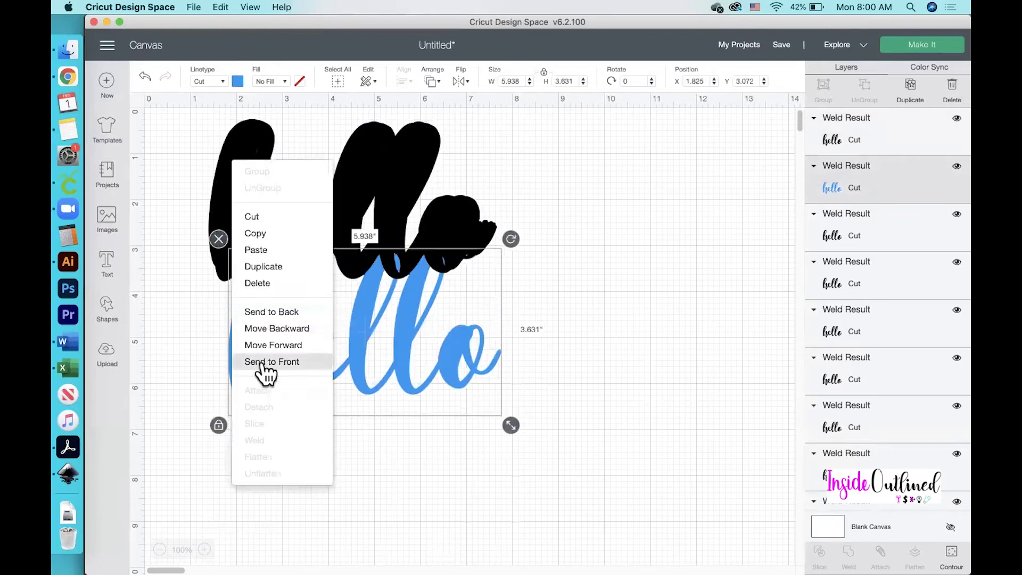
{"action": "left_click", "coordinate": [263, 367]}
{"action": "left_click_drag", "start_coordinate": [358, 339], "coordinate": [551, 442]}
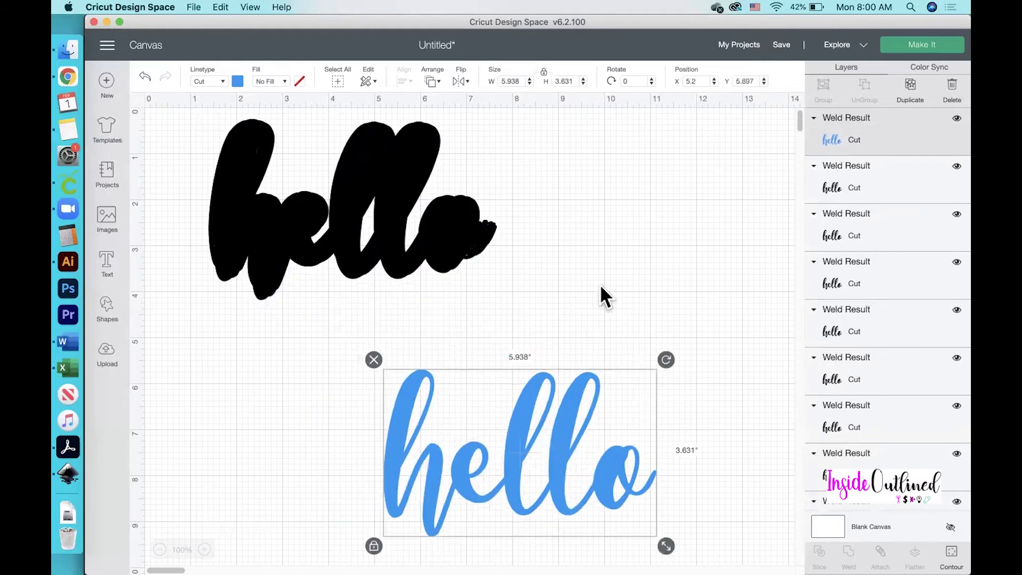
{"action": "left_click_drag", "start_coordinate": [558, 275], "coordinate": [195, 143]}
{"action": "left_click", "coordinate": [849, 554]}
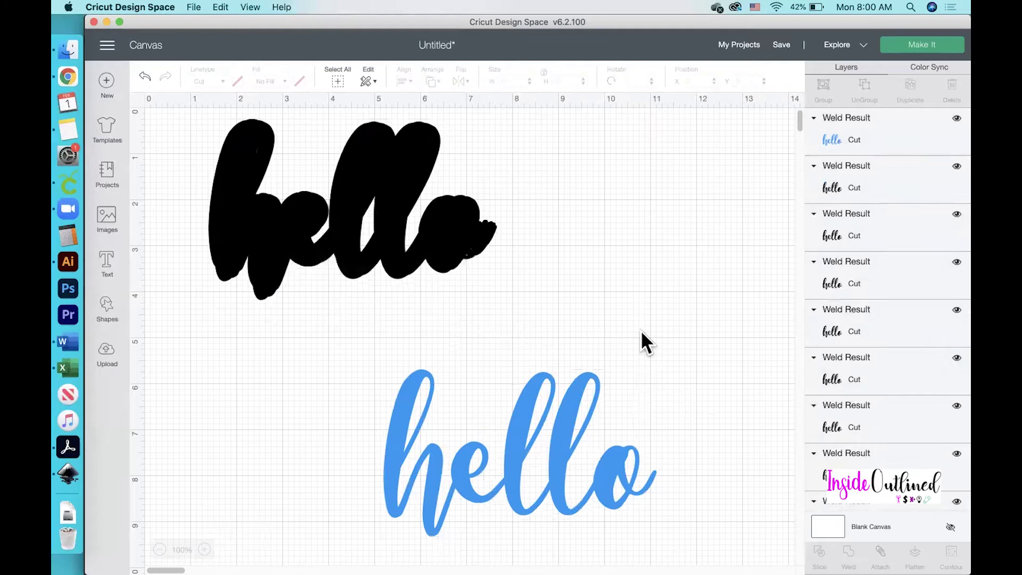
Slide the blue 'hello' leftward and zoom in on the welded black offset
{"action": "left_click_drag", "start_coordinate": [538, 451], "coordinate": [424, 431]}
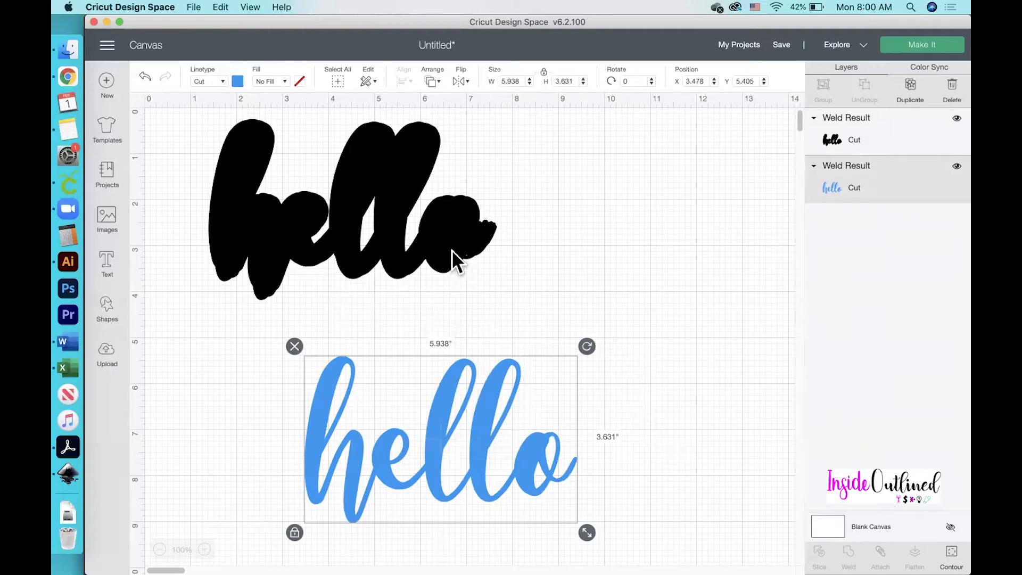
{"action": "scroll", "coordinate": [293, 395], "scroll_direction": "up", "scroll_amount": 5}
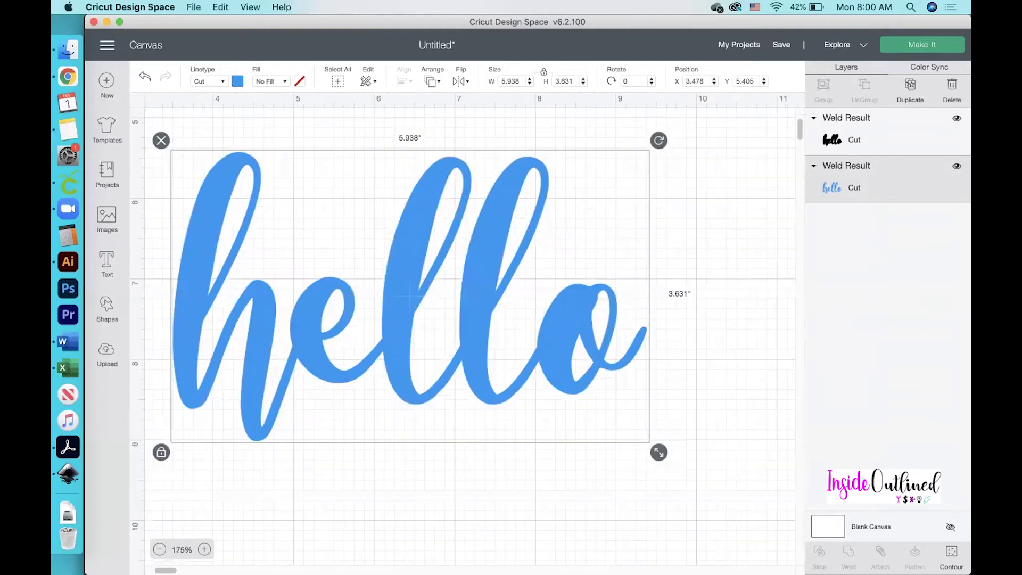
{"action": "scroll", "coordinate": [293, 395], "scroll_direction": "up", "scroll_amount": 7}
{"action": "scroll", "coordinate": [292, 395], "scroll_direction": "left", "scroll_amount": 5}
Use Contour on the black offset to hide the sliver inside the l
{"action": "left_click", "coordinate": [720, 358]}
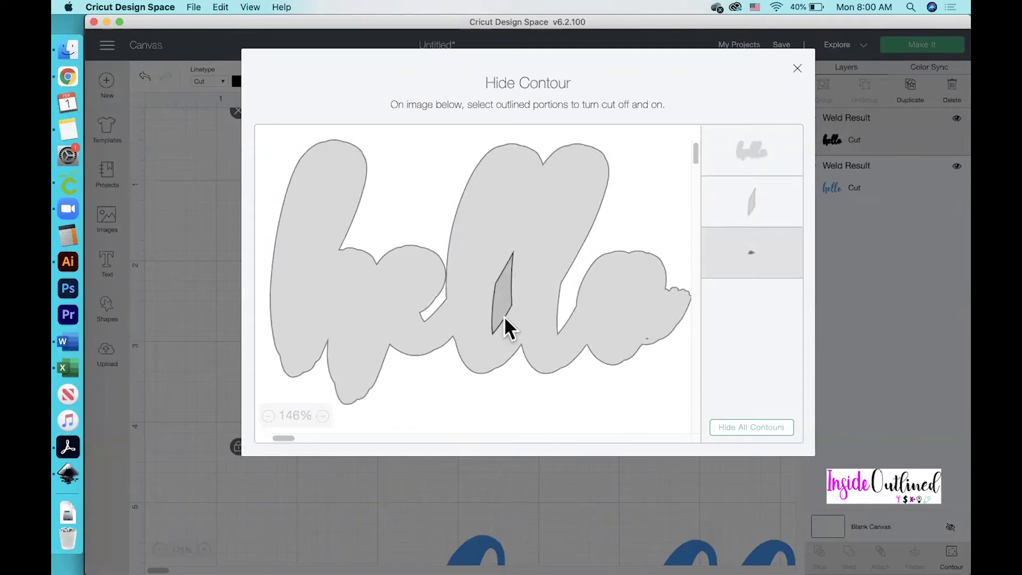
{"action": "left_click", "coordinate": [752, 194]}
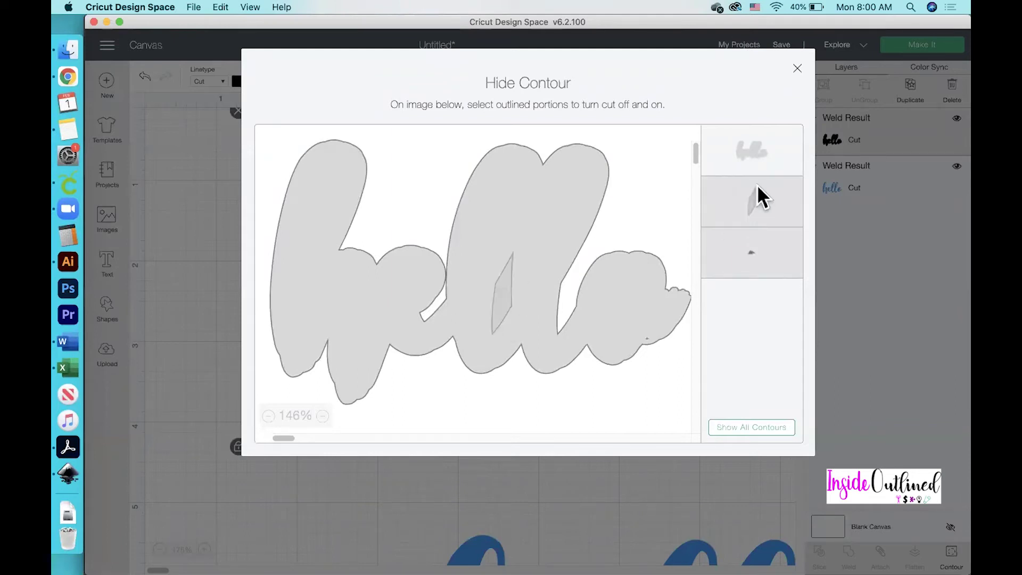
{"action": "left_click", "coordinate": [796, 66]}
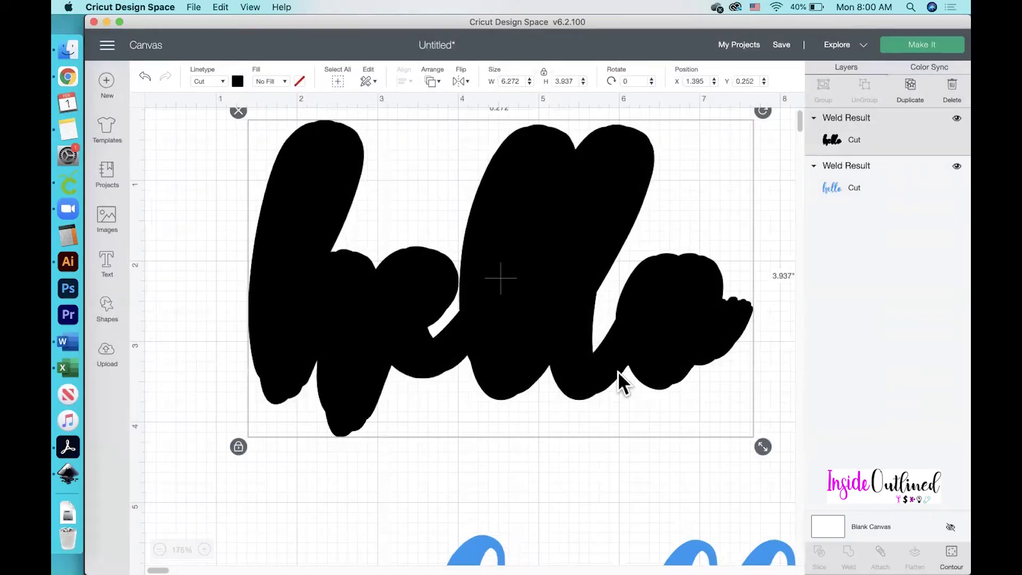
Move the blue 'hello' up over the solid black offset
{"action": "scroll", "coordinate": [602, 445], "scroll_direction": "right", "scroll_amount": 2}
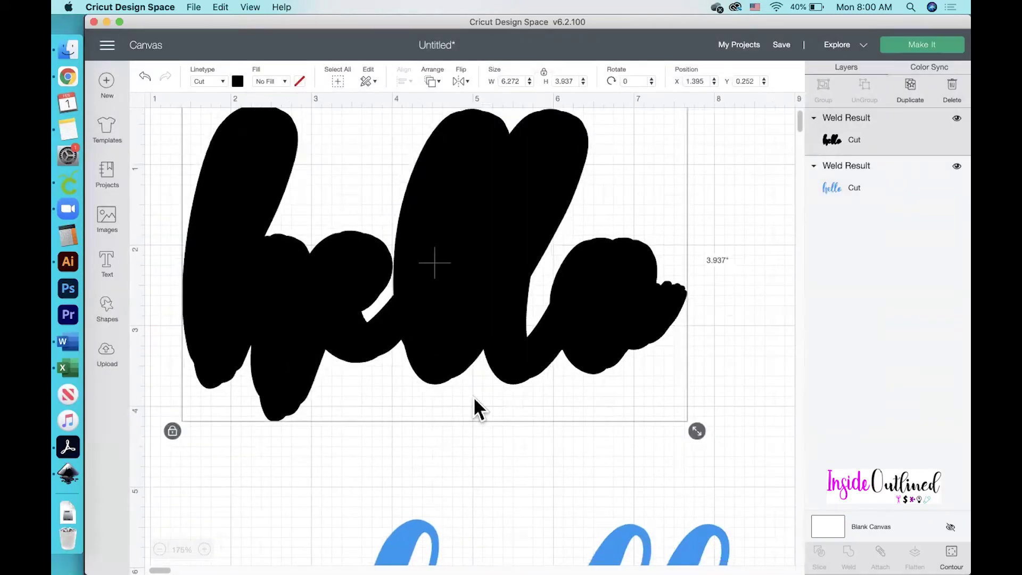
{"action": "scroll", "coordinate": [473, 397], "scroll_direction": "down", "scroll_amount": 3}
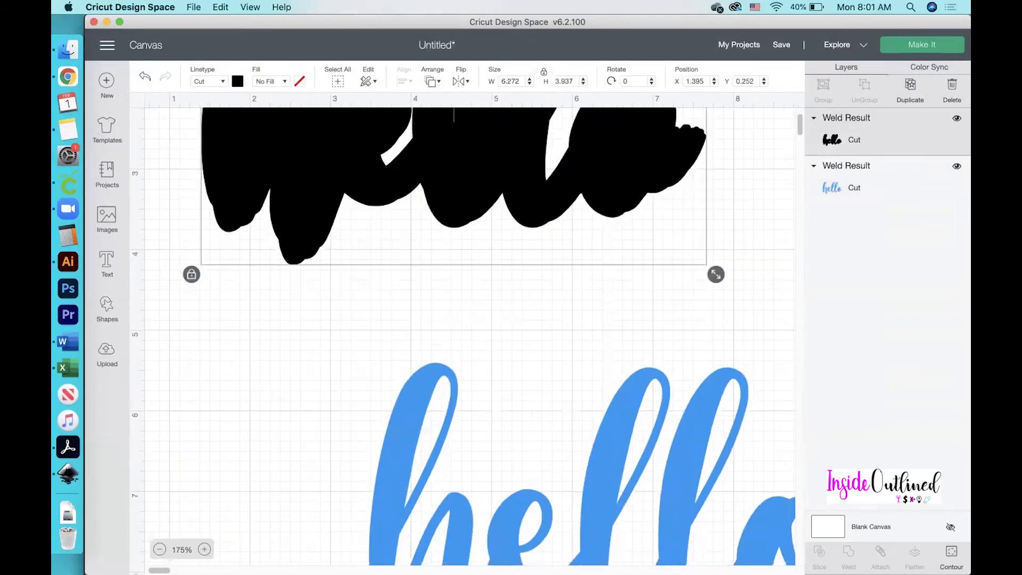
{"action": "left_click", "coordinate": [160, 549]}
{"action": "left_click_drag", "start_coordinate": [352, 537], "coordinate": [259, 276]}
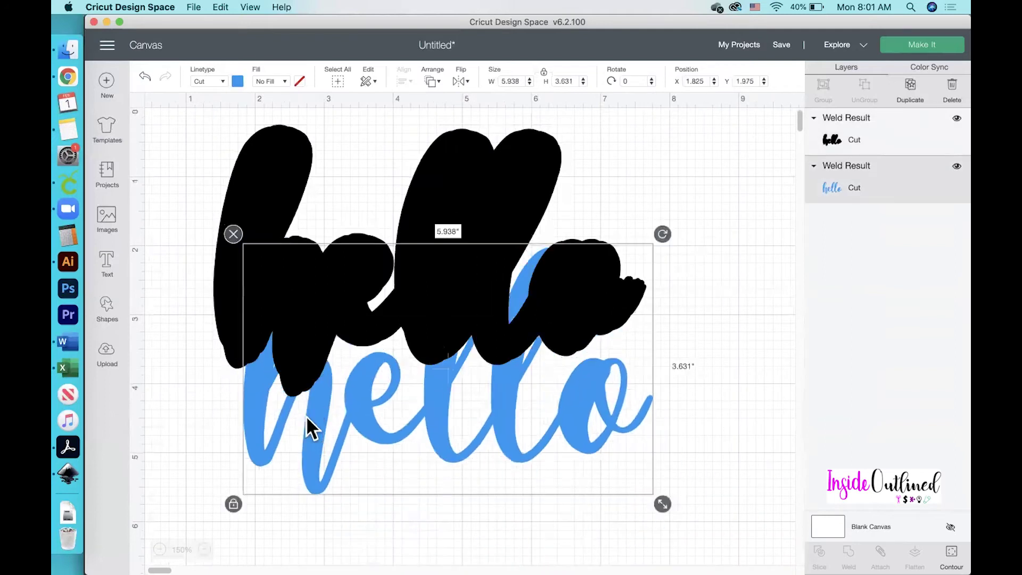
{"action": "right_click", "coordinate": [257, 391]}
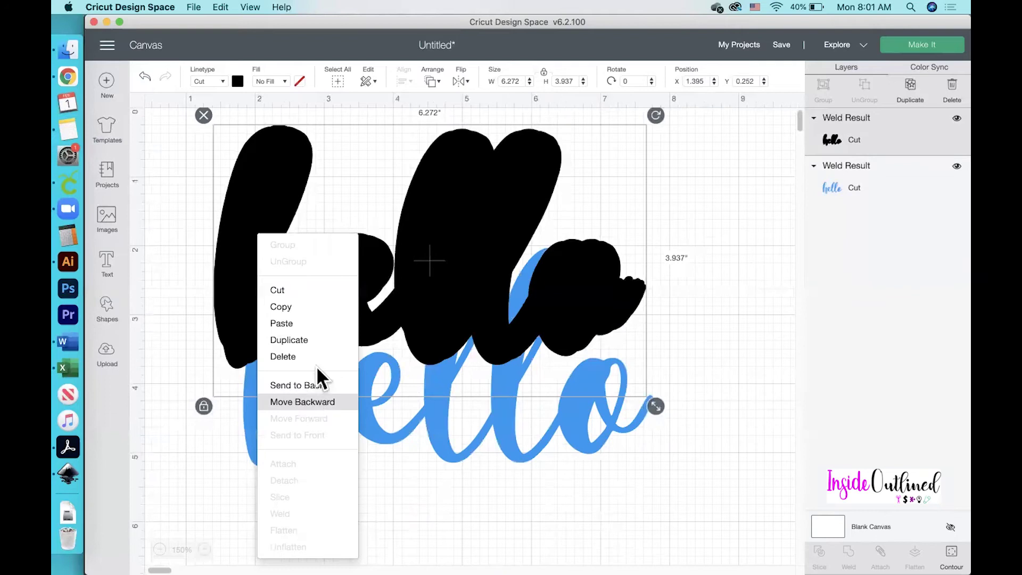
{"action": "left_click", "coordinate": [433, 475]}
{"action": "left_click_drag", "start_coordinate": [510, 426], "coordinate": [466, 412]}
Send the black offset to back and centre the blue 'hello' on it
{"action": "left_click", "coordinate": [502, 207]}
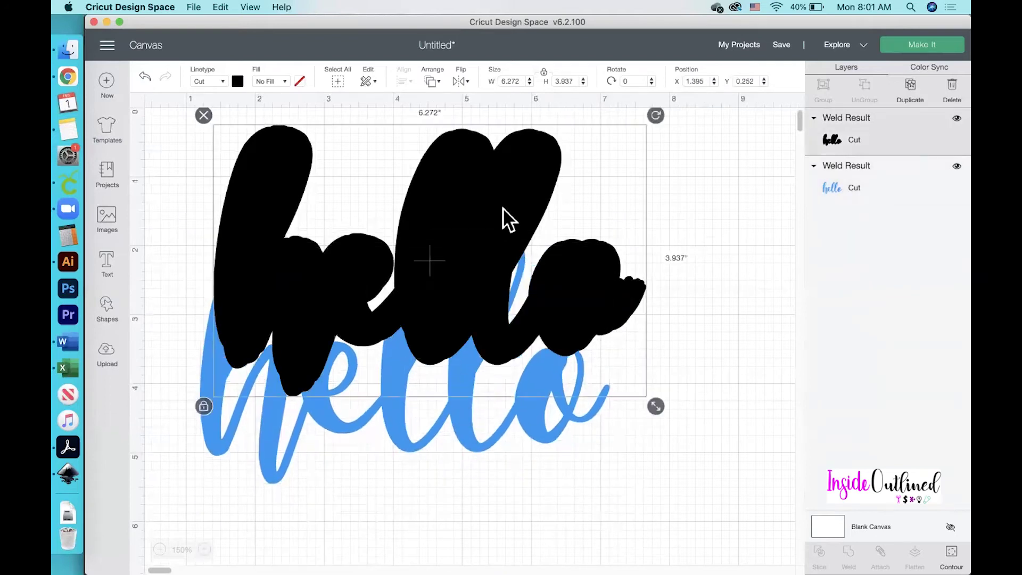
{"action": "right_click", "coordinate": [499, 158]}
{"action": "left_click", "coordinate": [551, 312]}
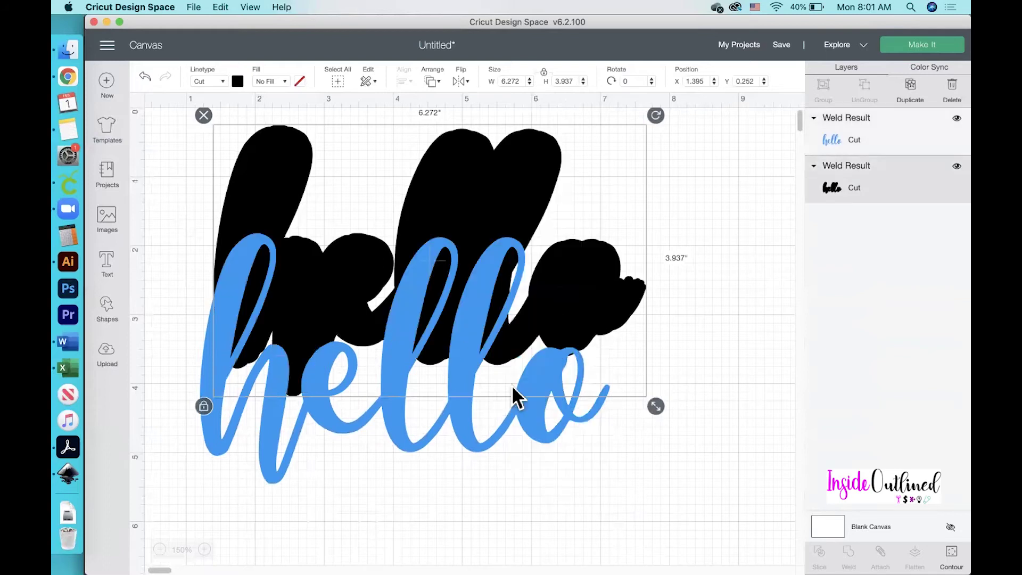
{"action": "left_click_drag", "start_coordinate": [470, 441], "coordinate": [491, 330]}
{"action": "left_click", "coordinate": [555, 523]}
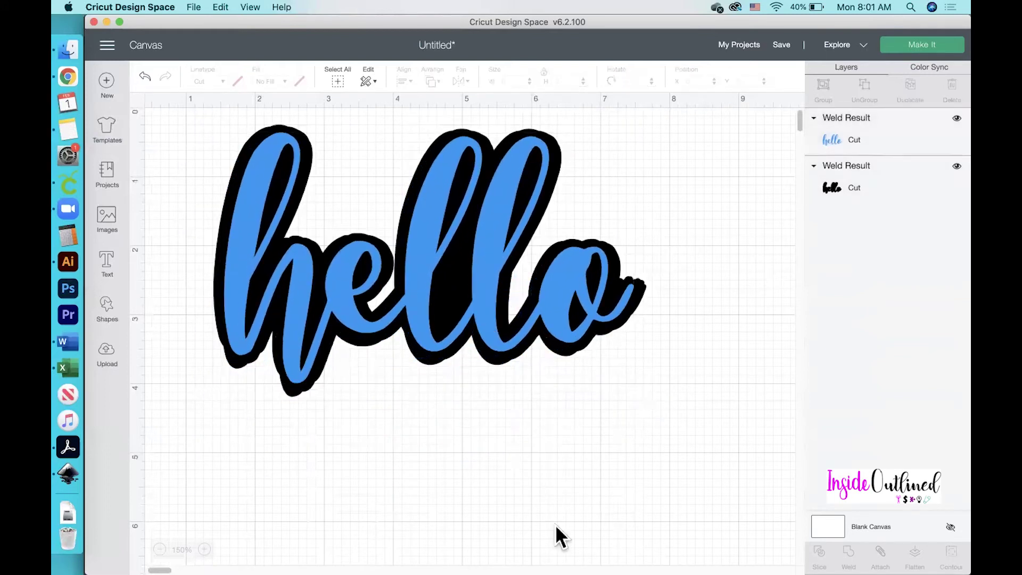
Switch to Adobe Illustrator's blank Untitled-1 document
{"action": "scroll", "coordinate": [555, 524], "scroll_direction": "left", "scroll_amount": 2}
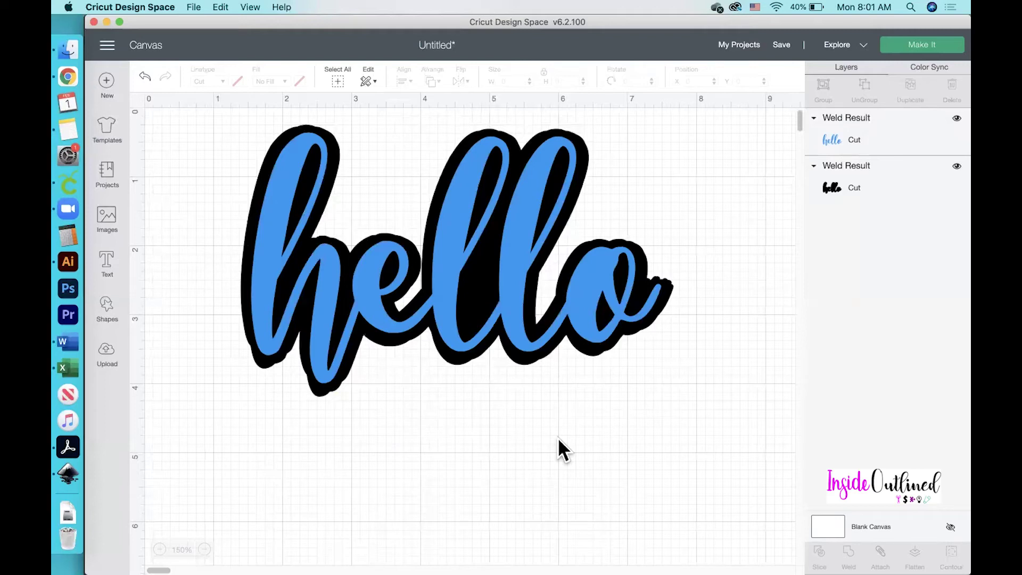
{"action": "left_click", "coordinate": [70, 262]}
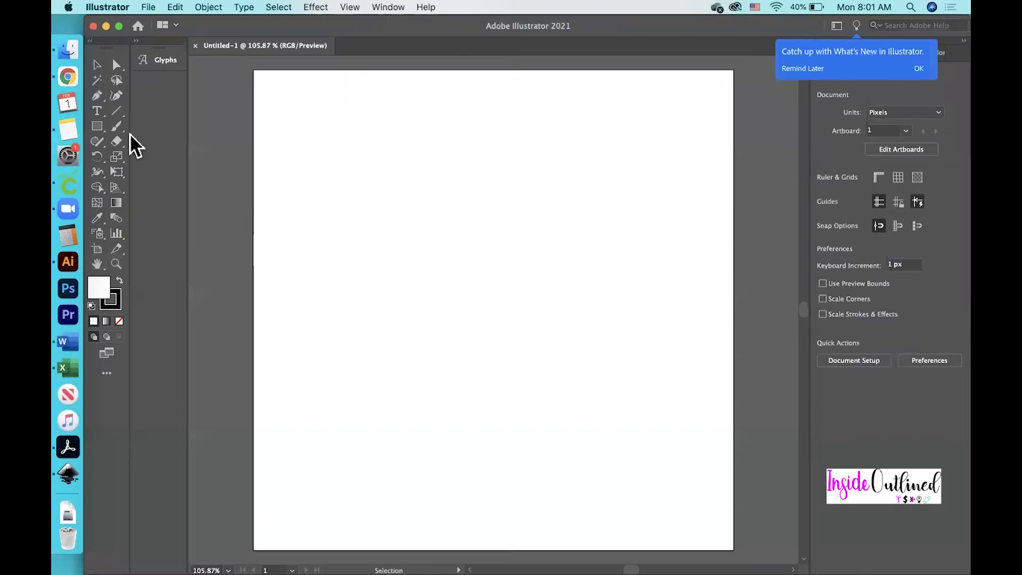
Add a text frame reading 'hello' on the artboard and dismiss the What's New notice
{"action": "left_click", "coordinate": [96, 112]}
{"action": "left_click_drag", "start_coordinate": [370, 186], "coordinate": [565, 252]}
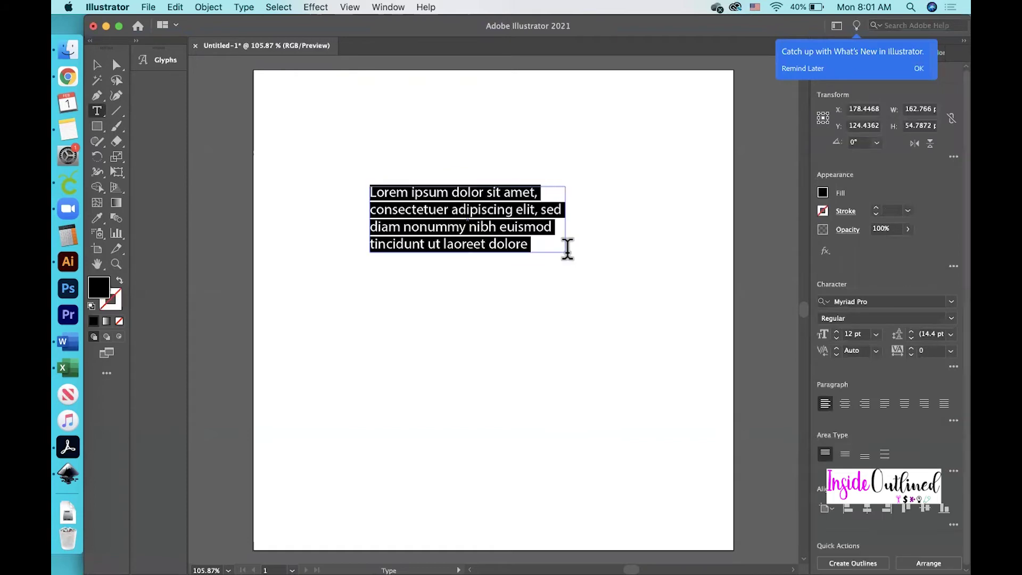
{"action": "type", "text": "hello"}
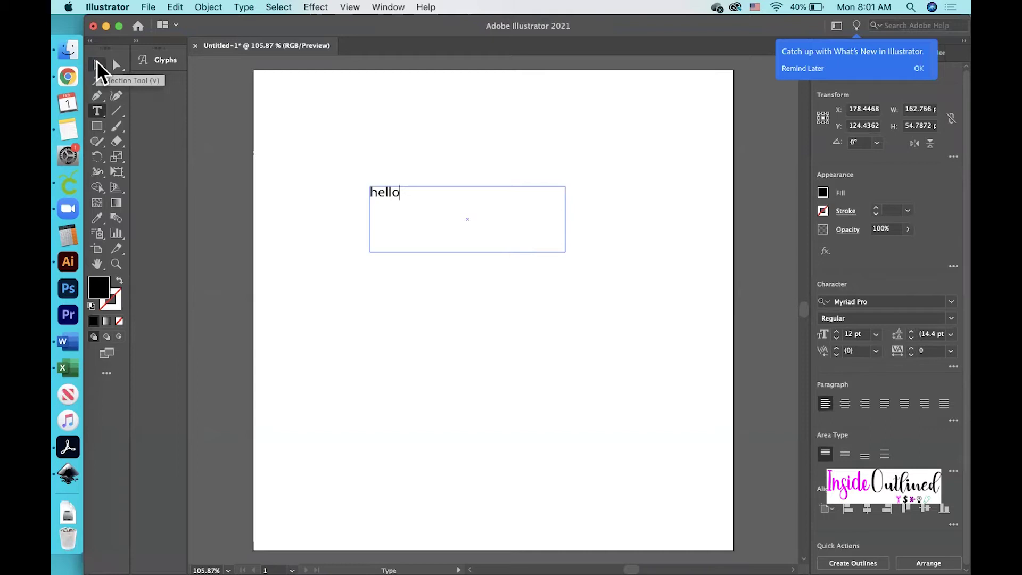
{"action": "left_click", "coordinate": [95, 61]}
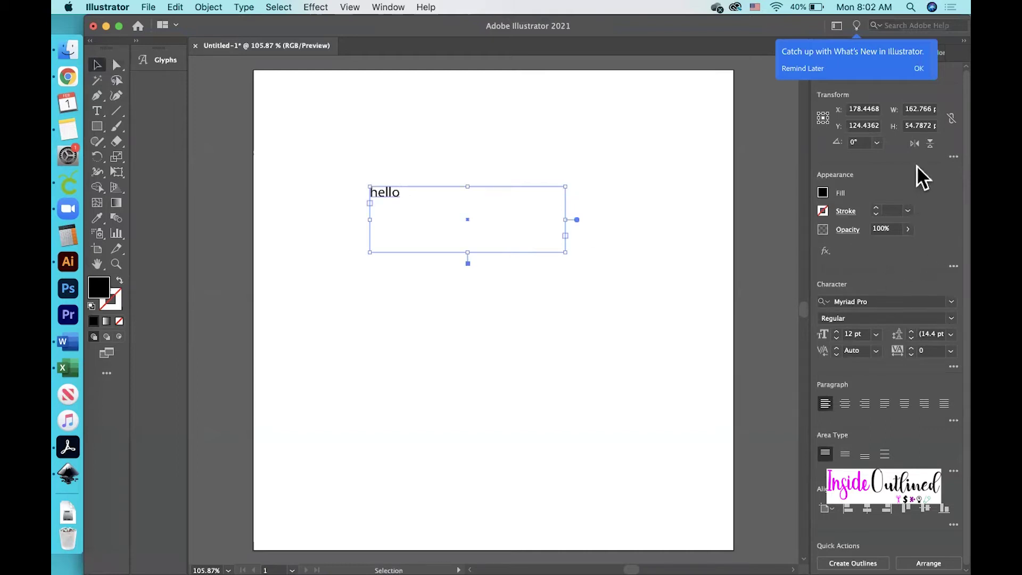
{"action": "left_click", "coordinate": [819, 69]}
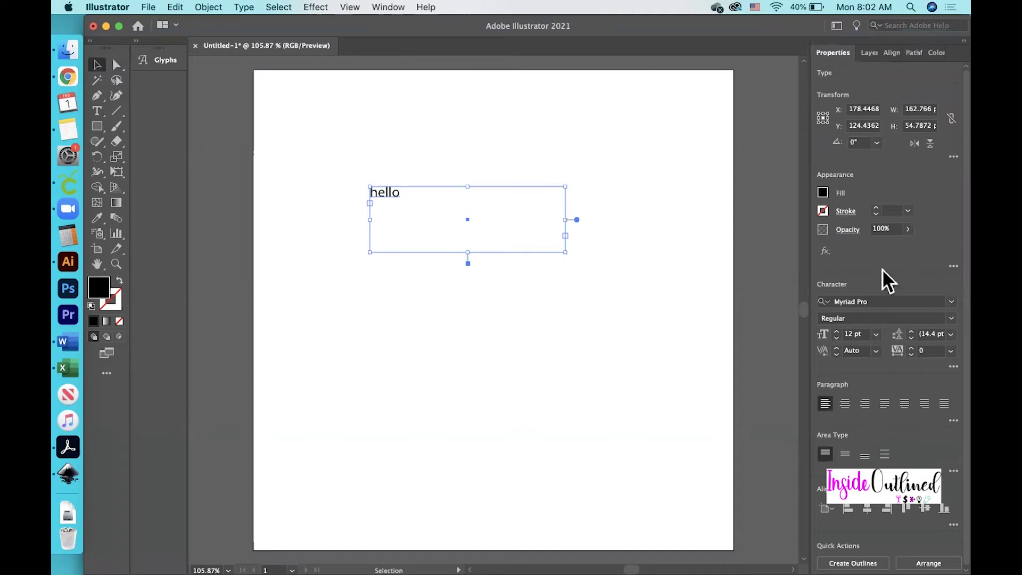
Apply the Amelya script font to the hello text
{"action": "left_click", "coordinate": [951, 304]}
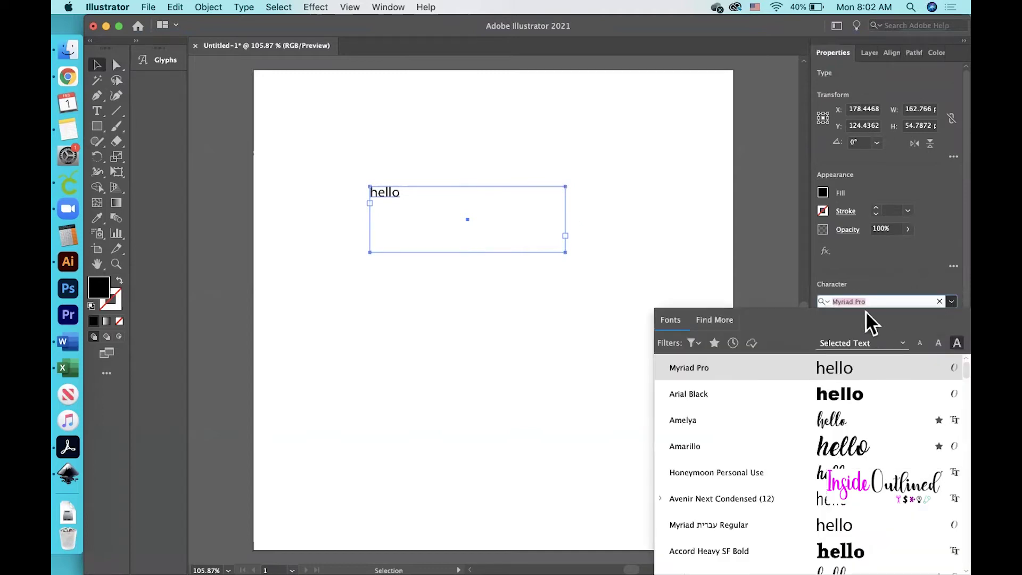
{"action": "type", "text": "amely"}
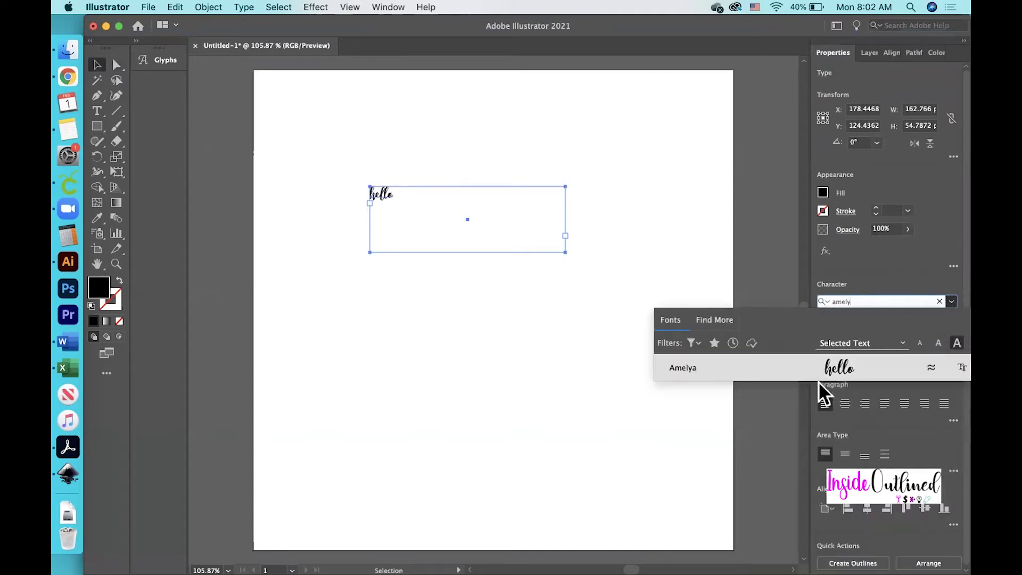
{"action": "left_click", "coordinate": [820, 373]}
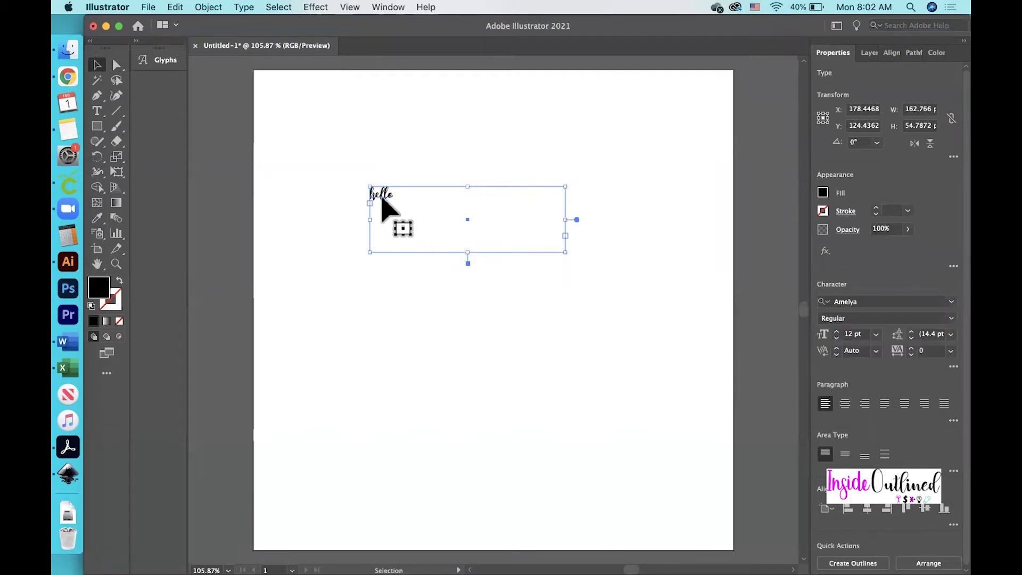
Set hello to 100 pt and enlarge and widen its text frame to fit
{"action": "left_click", "coordinate": [876, 333]}
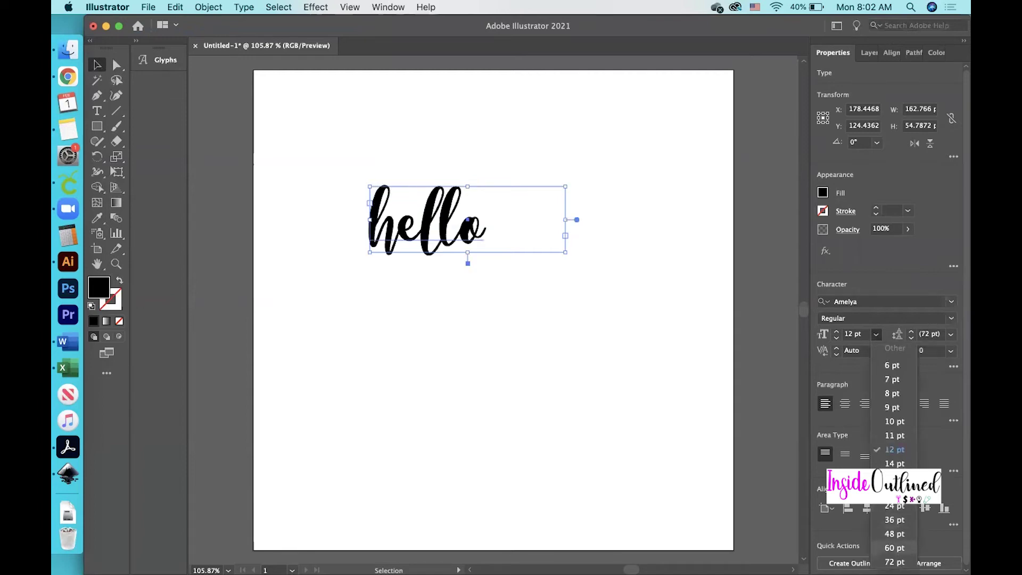
{"action": "left_click", "coordinate": [894, 562]}
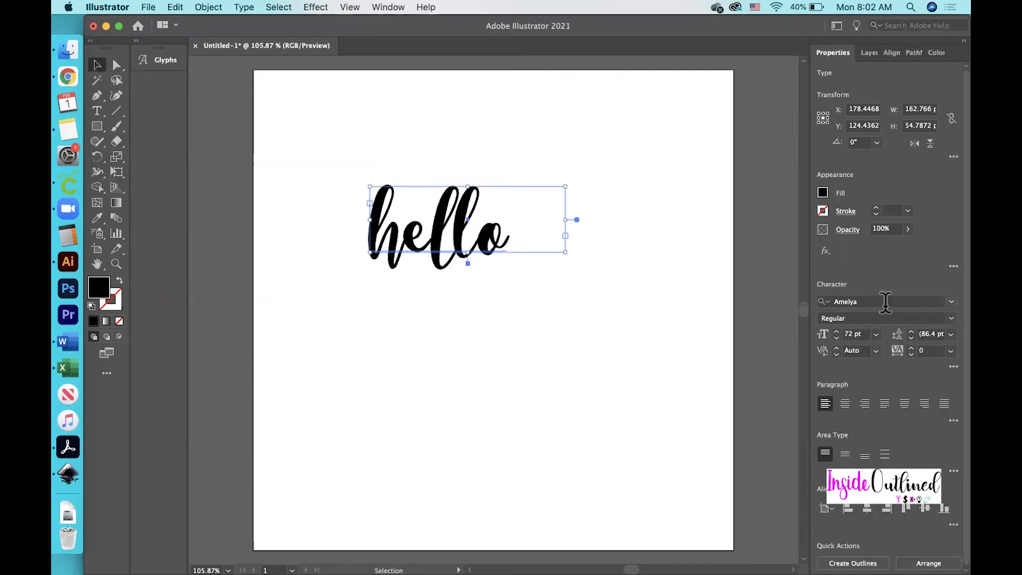
{"action": "double_click", "coordinate": [851, 333]}
{"action": "type", "text": "100"}
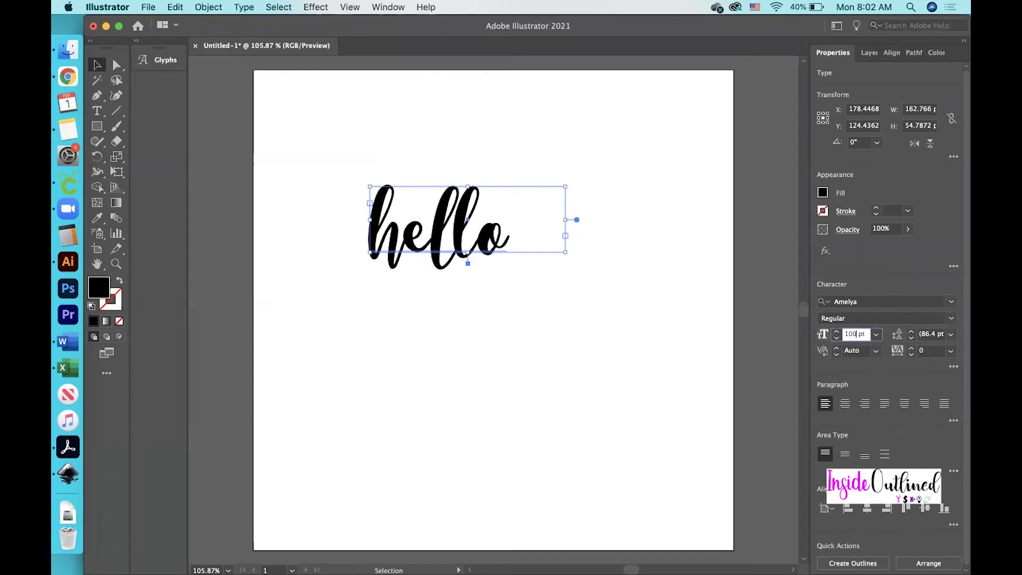
{"action": "key", "text": "Return"}
{"action": "left_click_drag", "start_coordinate": [472, 254], "coordinate": [471, 309]}
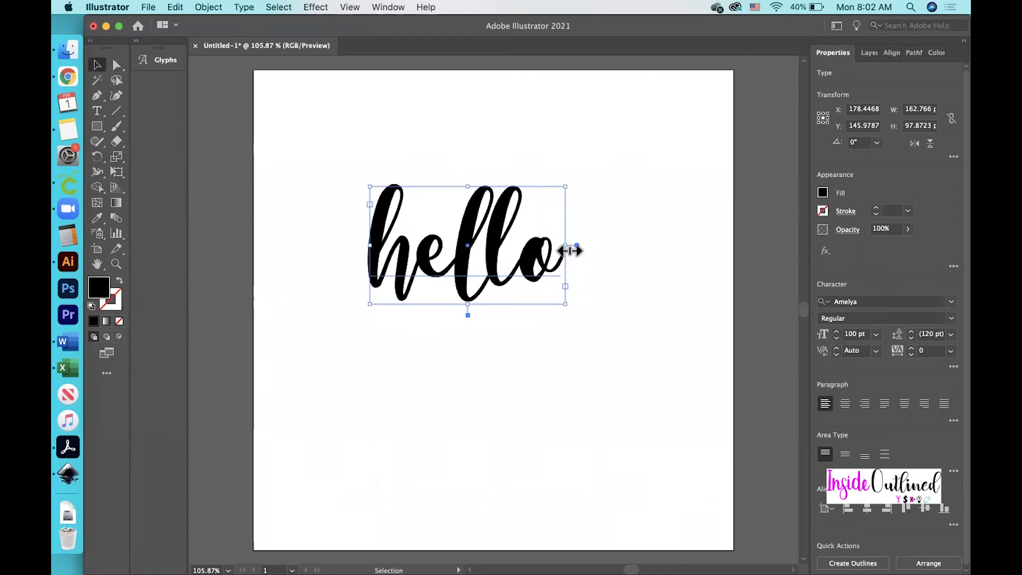
{"action": "left_click_drag", "start_coordinate": [567, 245], "coordinate": [600, 250]}
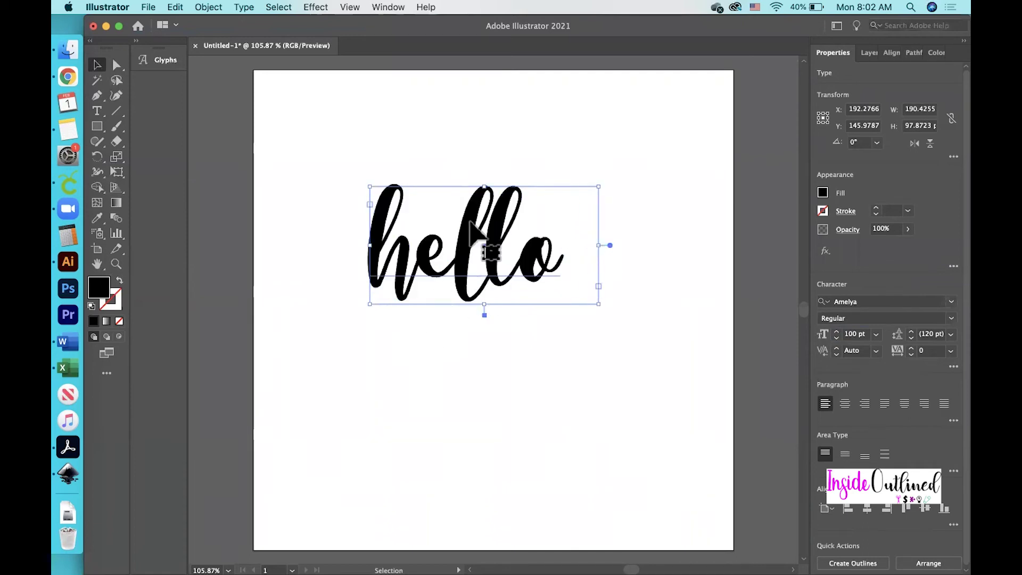
Convert the Amelya hello text into grouped outlined letter shapes with Create Outlines
{"action": "right_click", "coordinate": [471, 221]}
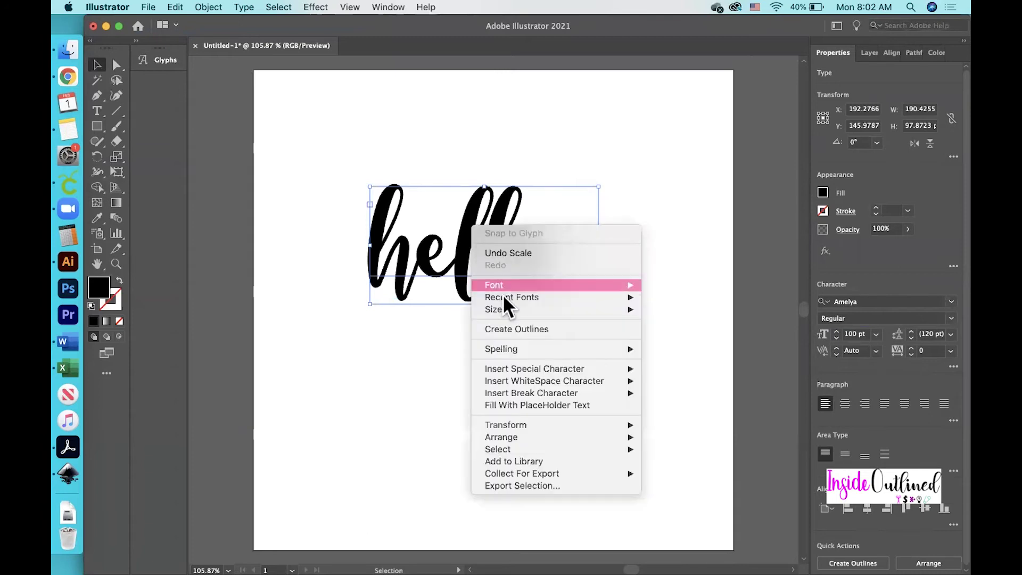
{"action": "left_click", "coordinate": [515, 330]}
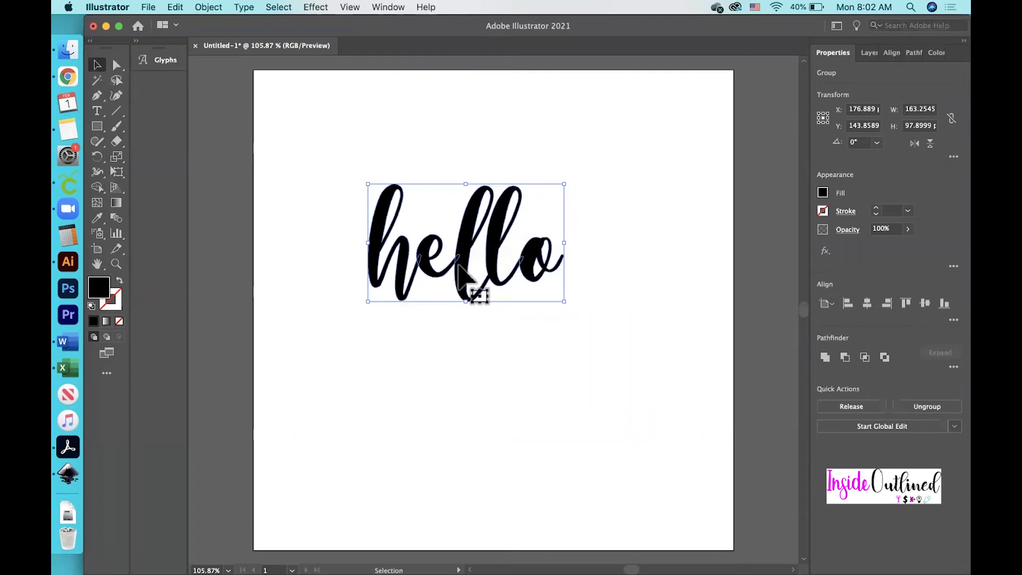
{"action": "scroll", "coordinate": [463, 274], "scroll_direction": "up", "scroll_amount": 5, "text": "alt"}
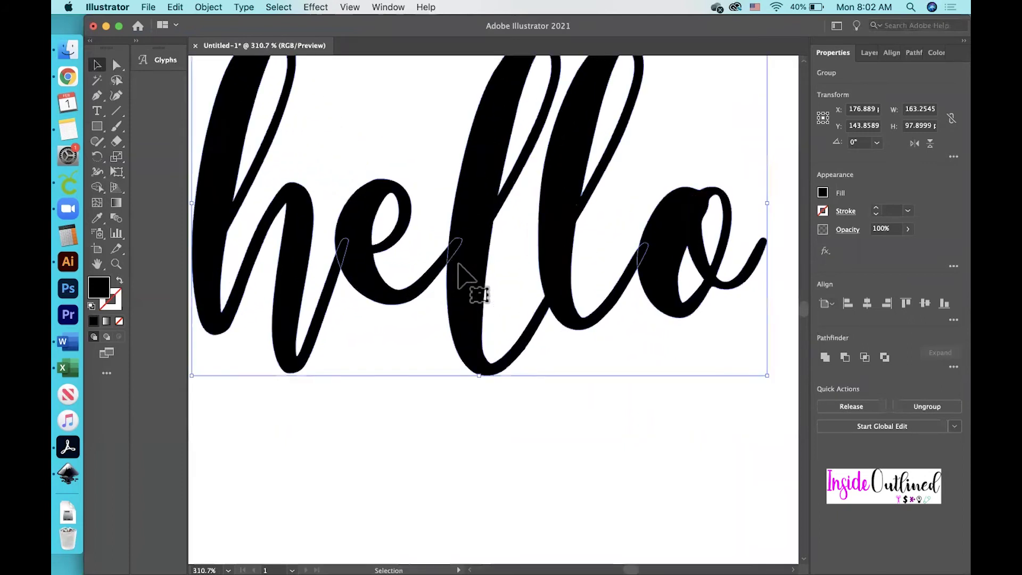
{"action": "scroll", "coordinate": [456, 274], "scroll_direction": "left", "scroll_amount": 2}
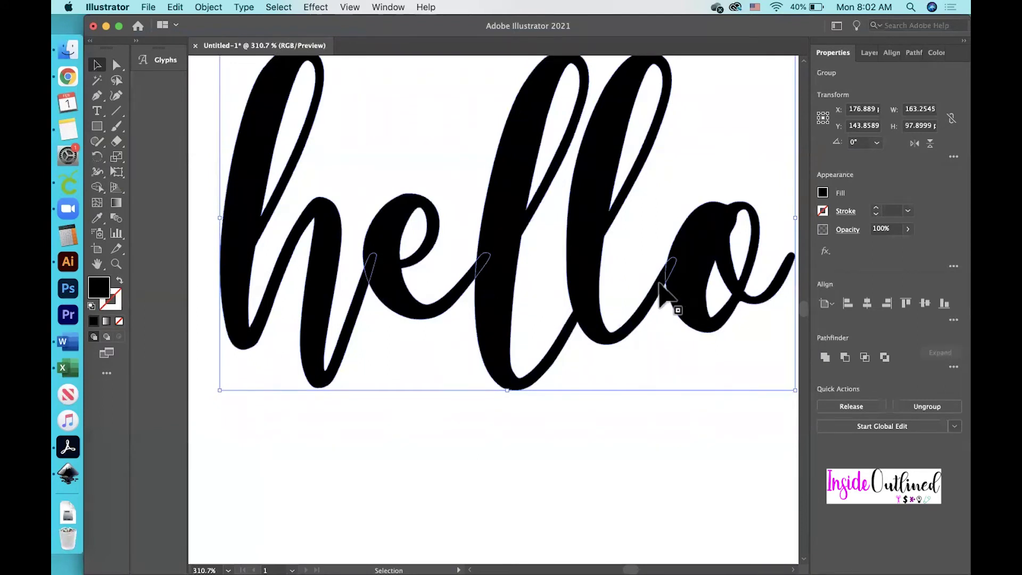
{"action": "scroll", "coordinate": [678, 293], "scroll_direction": "down", "scroll_amount": 4, "text": "alt"}
{"action": "scroll", "coordinate": [662, 297], "scroll_direction": "right", "scroll_amount": 3}
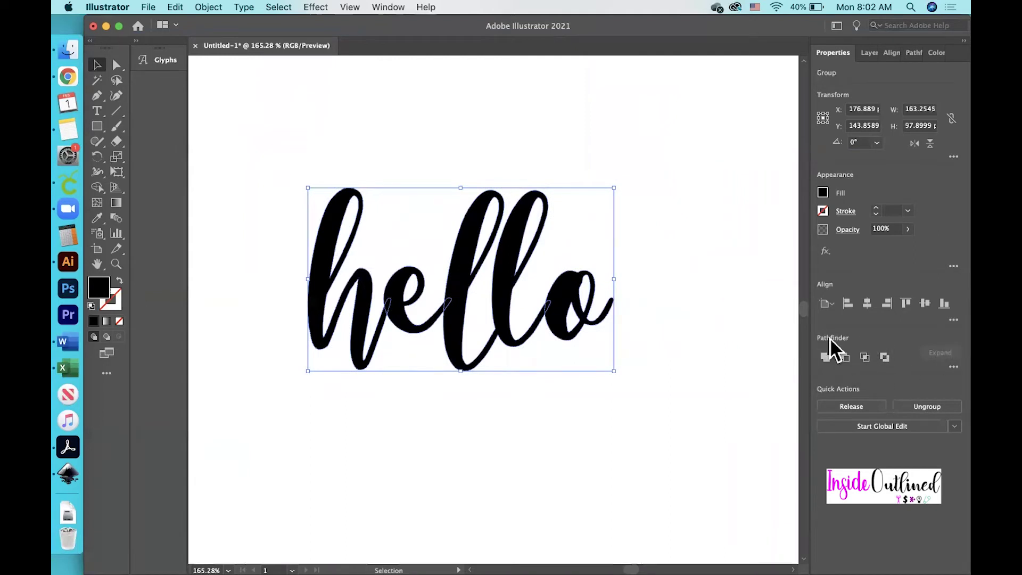
Unite the outlined hello letters with Pathfinder, removing the overlapping joins
{"action": "left_click", "coordinate": [390, 7]}
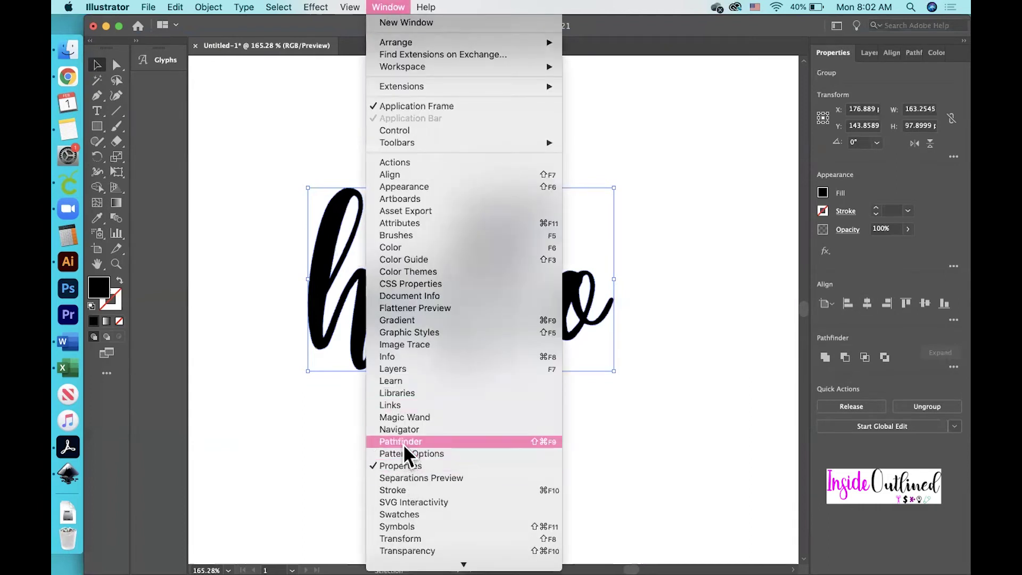
{"action": "left_click", "coordinate": [741, 383]}
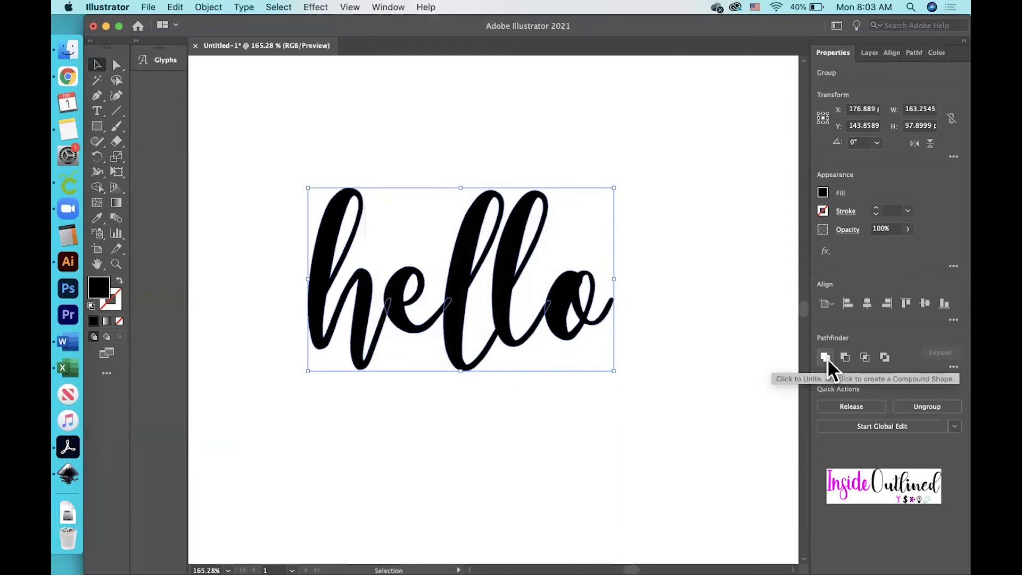
{"action": "left_click", "coordinate": [828, 367]}
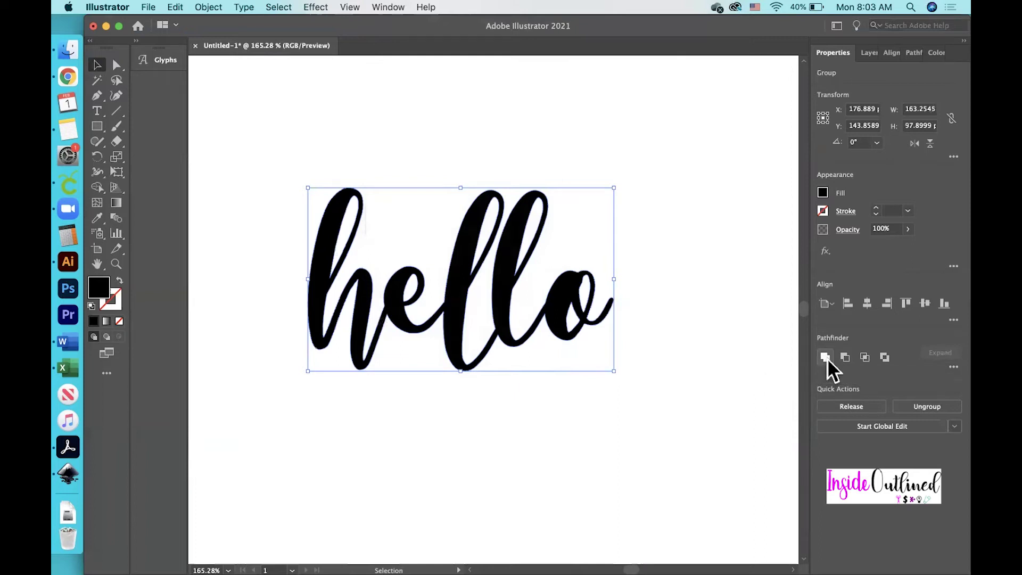
{"action": "scroll", "coordinate": [564, 316], "scroll_direction": "up", "scroll_amount": 1}
{"action": "scroll", "coordinate": [557, 302], "scroll_direction": "up", "scroll_amount": 2}
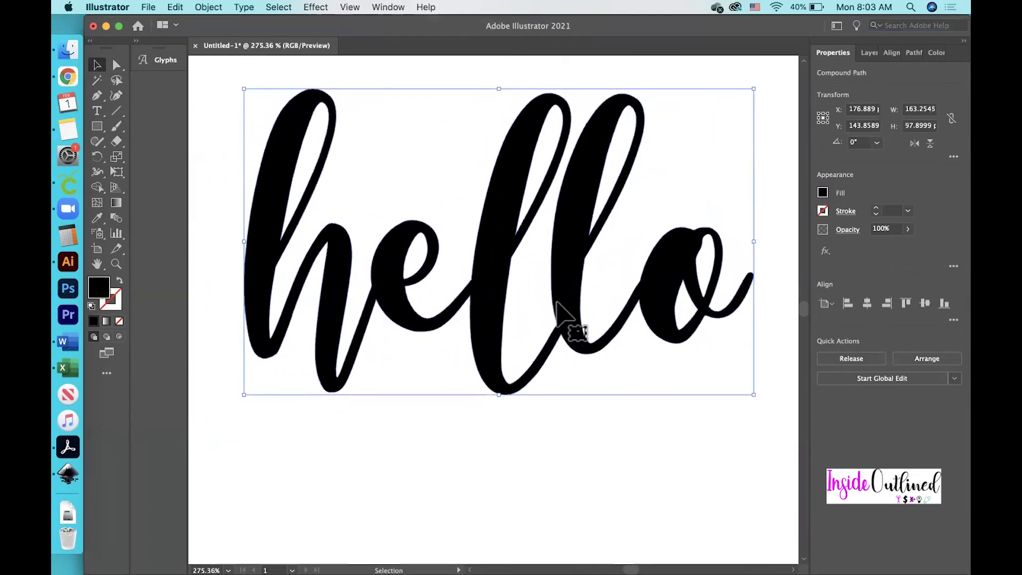
Add a 10 px Offset Path with Round joins around the merged hello
{"action": "scroll", "coordinate": [557, 302], "scroll_direction": "down", "scroll_amount": 5}
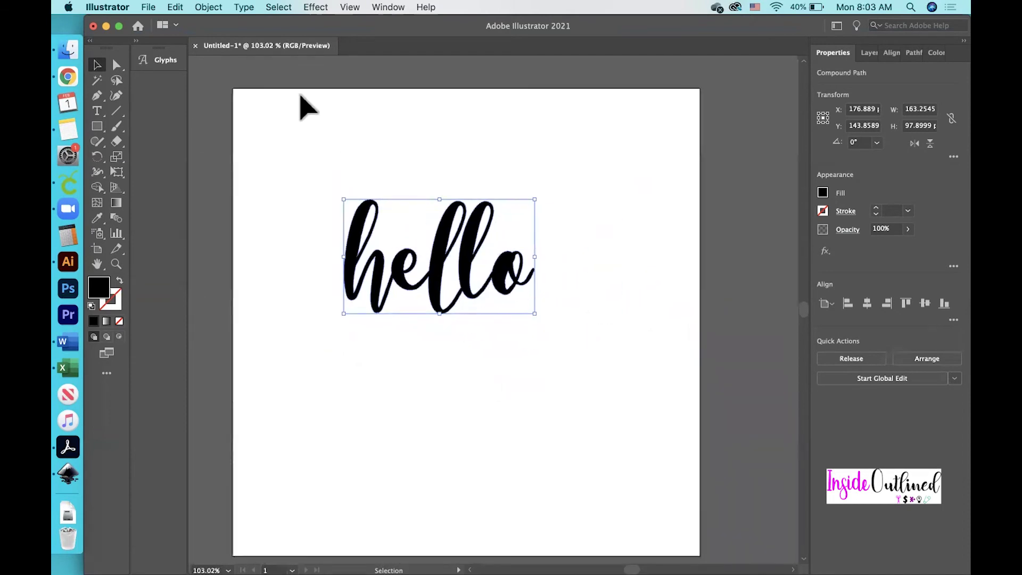
{"action": "left_click", "coordinate": [210, 8]}
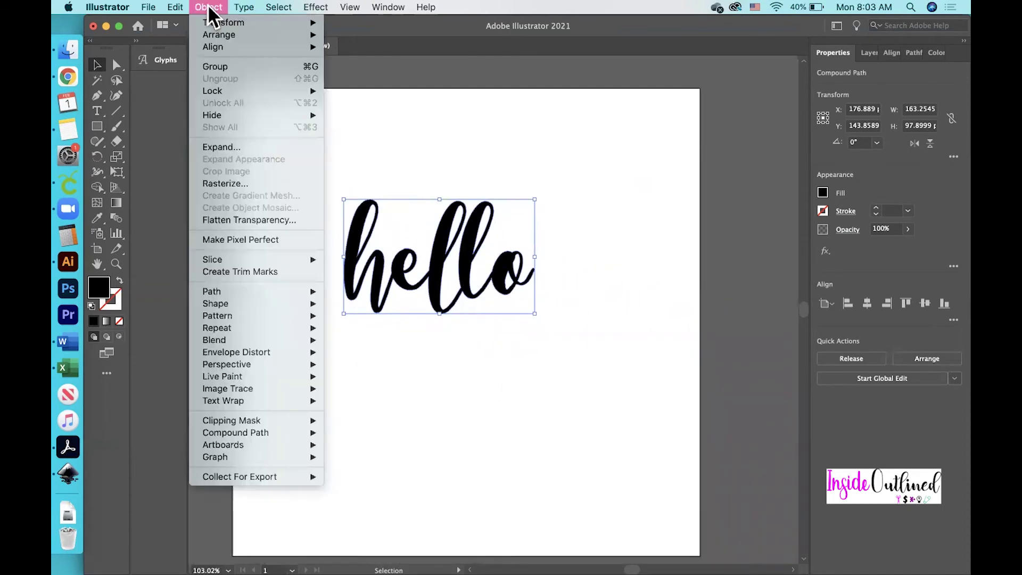
{"action": "mouse_move", "coordinate": [239, 11]}
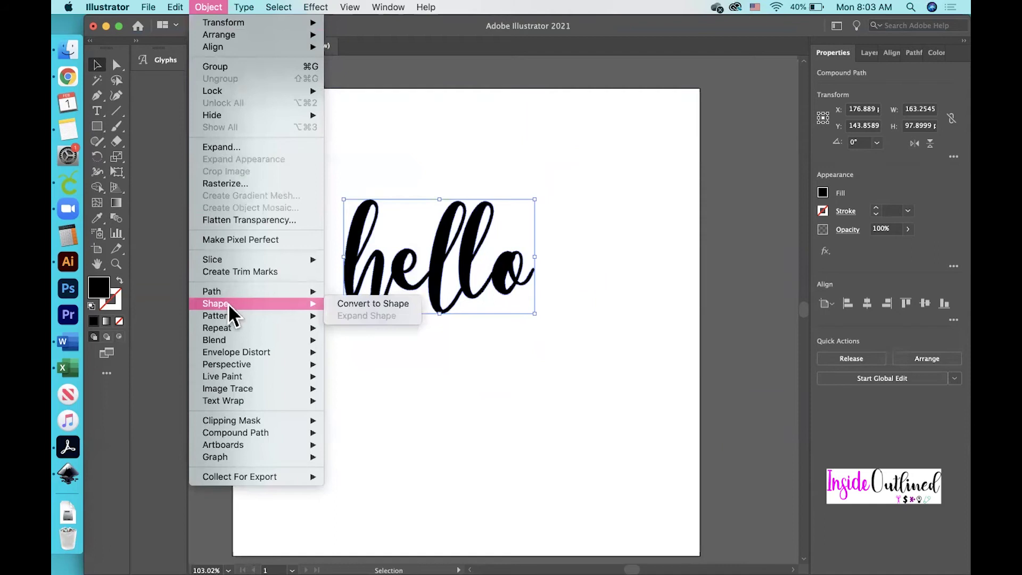
{"action": "mouse_move", "coordinate": [226, 294]}
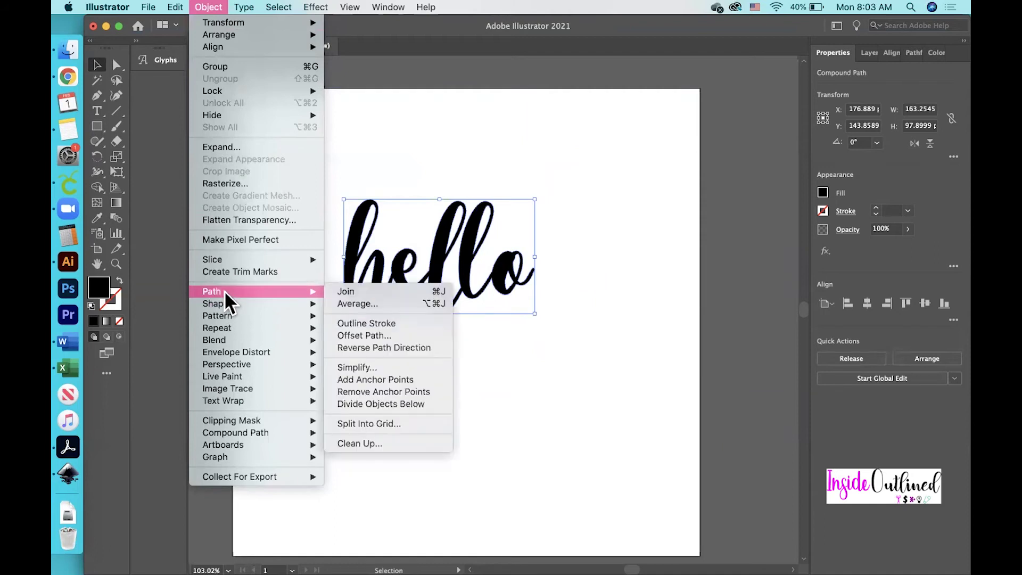
{"action": "left_click", "coordinate": [369, 339]}
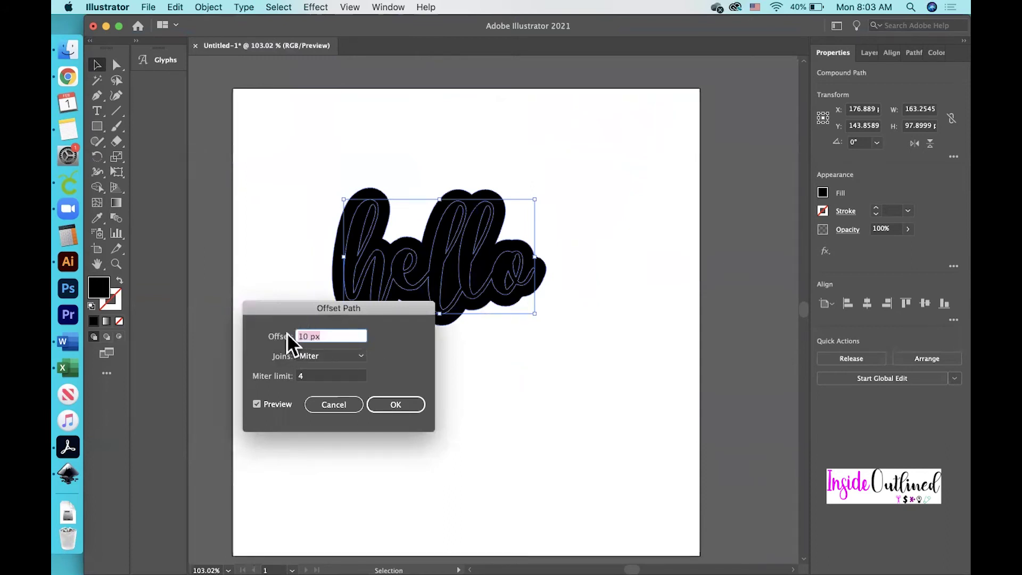
{"action": "left_click", "coordinate": [305, 336]}
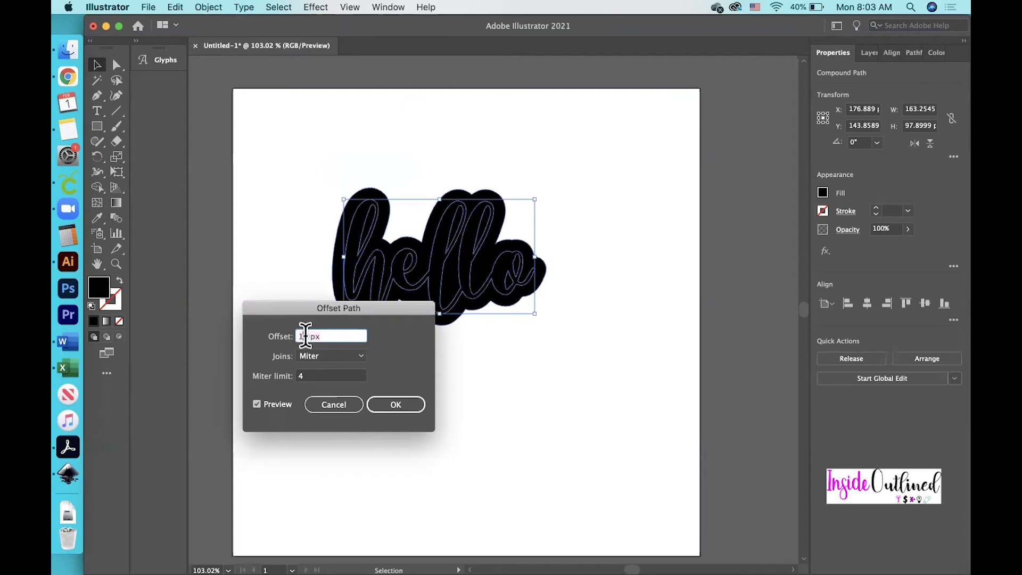
{"action": "left_click", "coordinate": [361, 354]}
{"action": "left_click", "coordinate": [352, 380]}
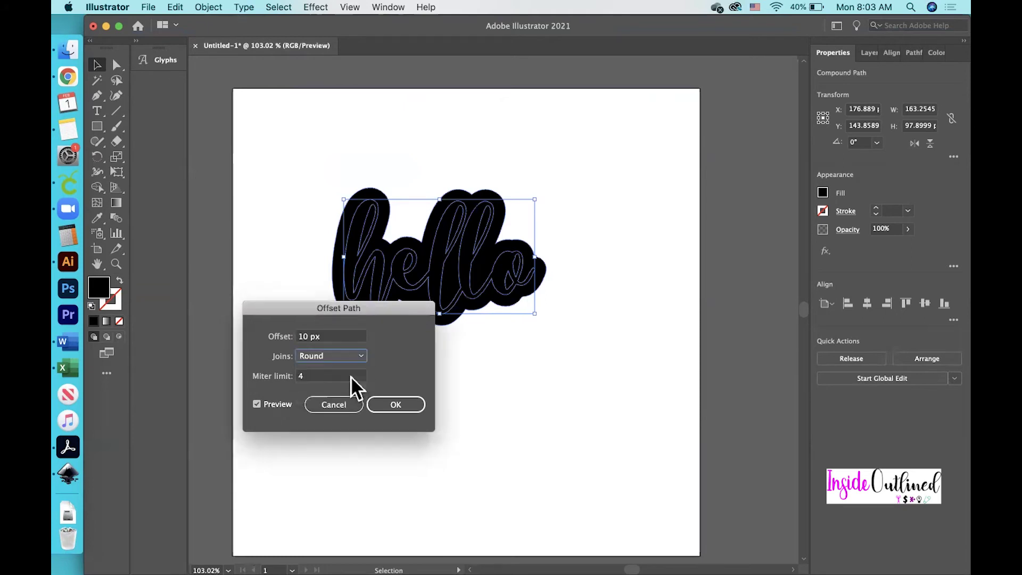
{"action": "left_click", "coordinate": [407, 408]}
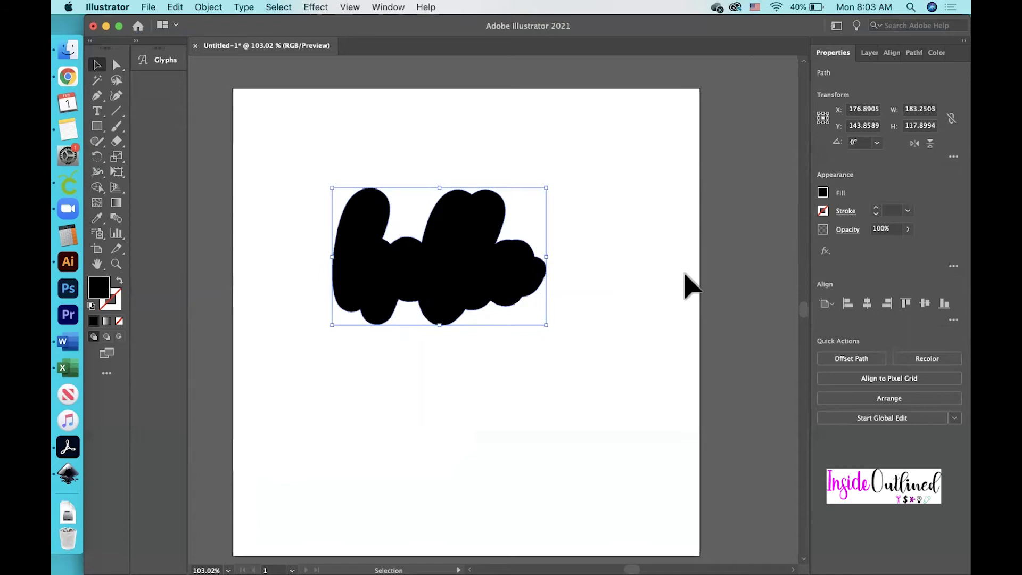
Fill the offset shape pink and temporarily hide the black hello letters in Layers
{"action": "left_click", "coordinate": [823, 192]}
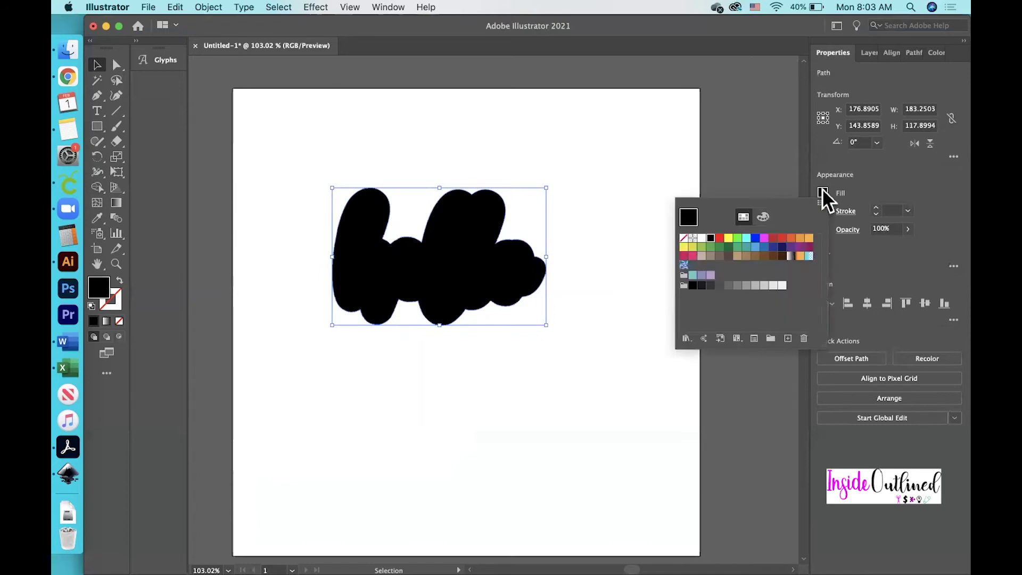
{"action": "left_click", "coordinate": [693, 256]}
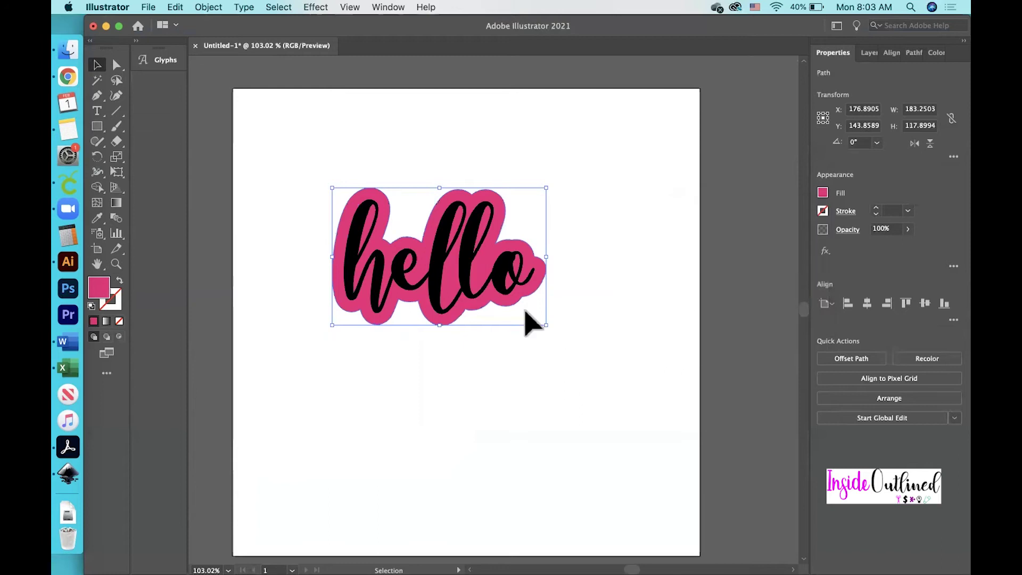
{"action": "left_click", "coordinate": [476, 259]}
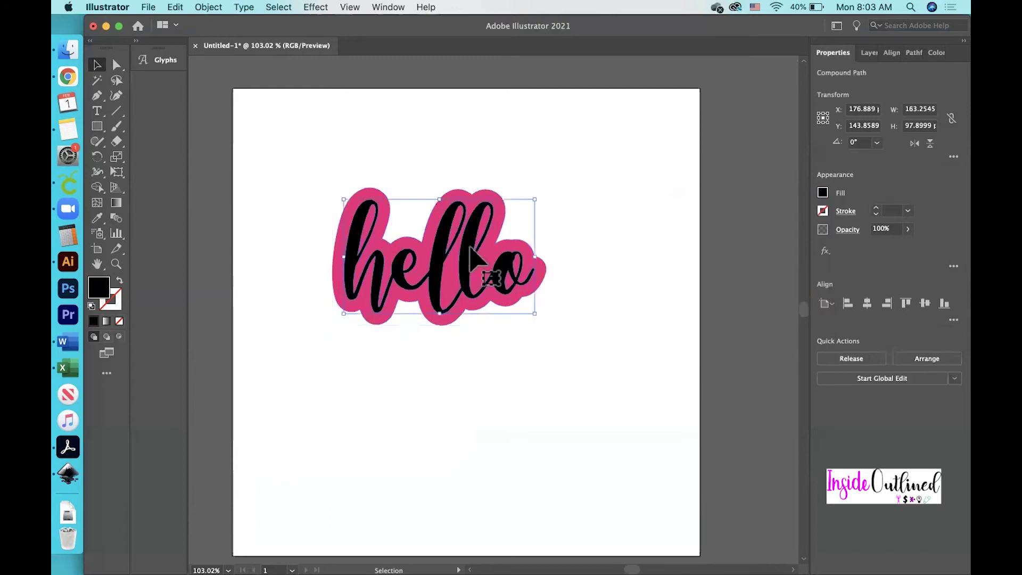
{"action": "left_click", "coordinate": [868, 53]}
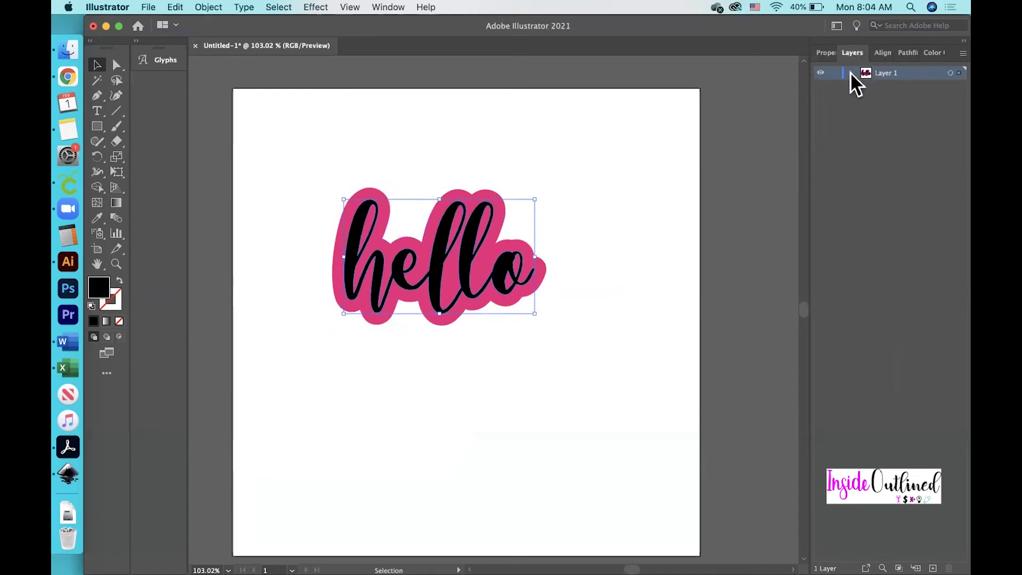
{"action": "left_click", "coordinate": [851, 74]}
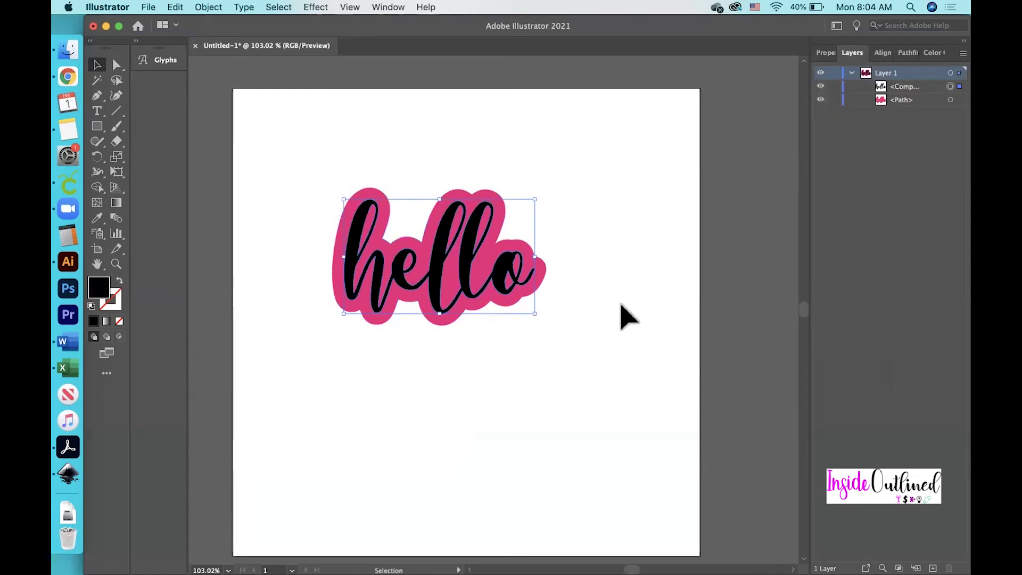
{"action": "left_click", "coordinate": [820, 86]}
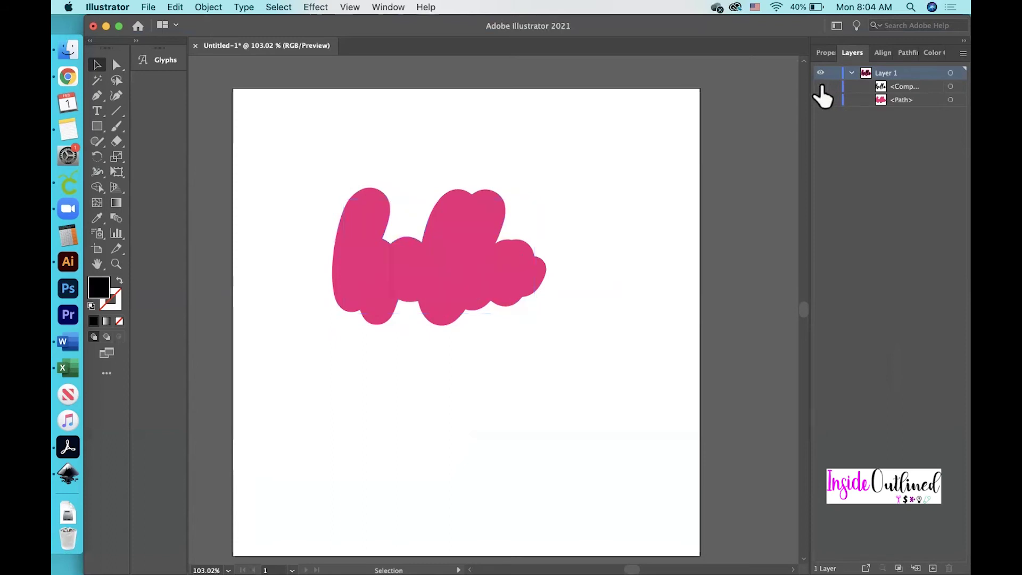
Select the pink offset shape, then make the black lettering visible again and deselect
{"action": "left_click_drag", "start_coordinate": [448, 259], "coordinate": [591, 343]}
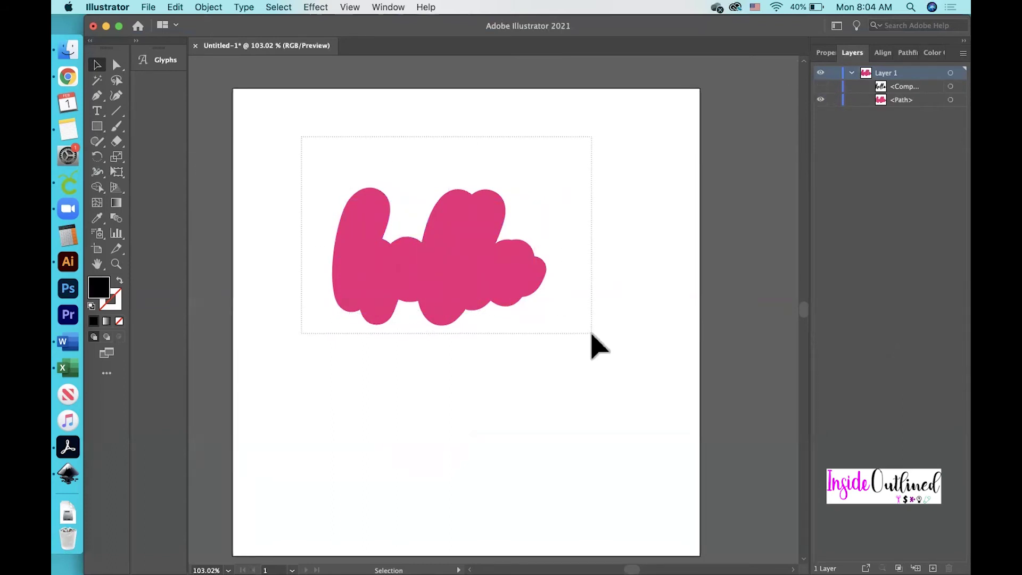
{"action": "left_click", "coordinate": [827, 53]}
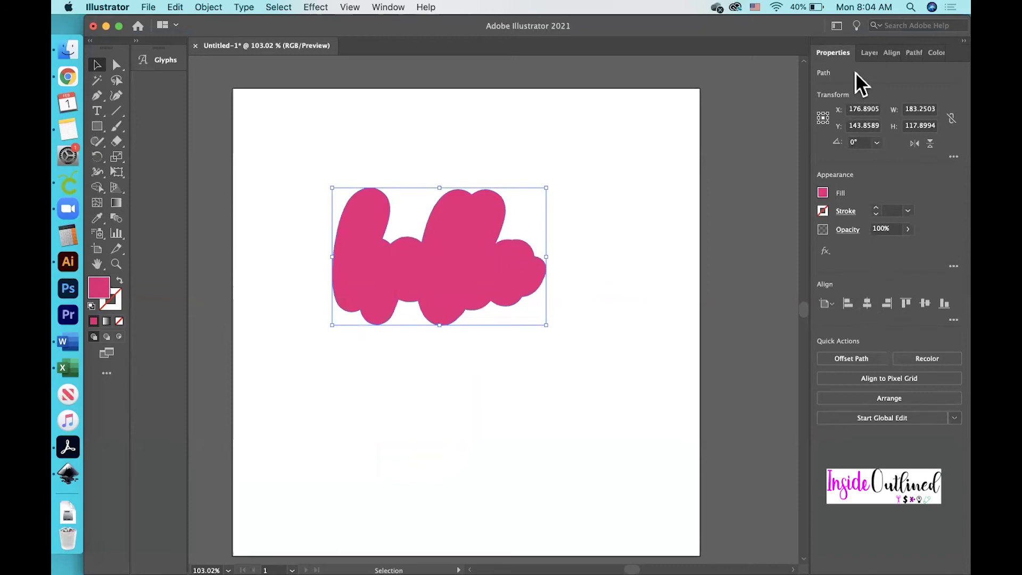
{"action": "left_click", "coordinate": [869, 54]}
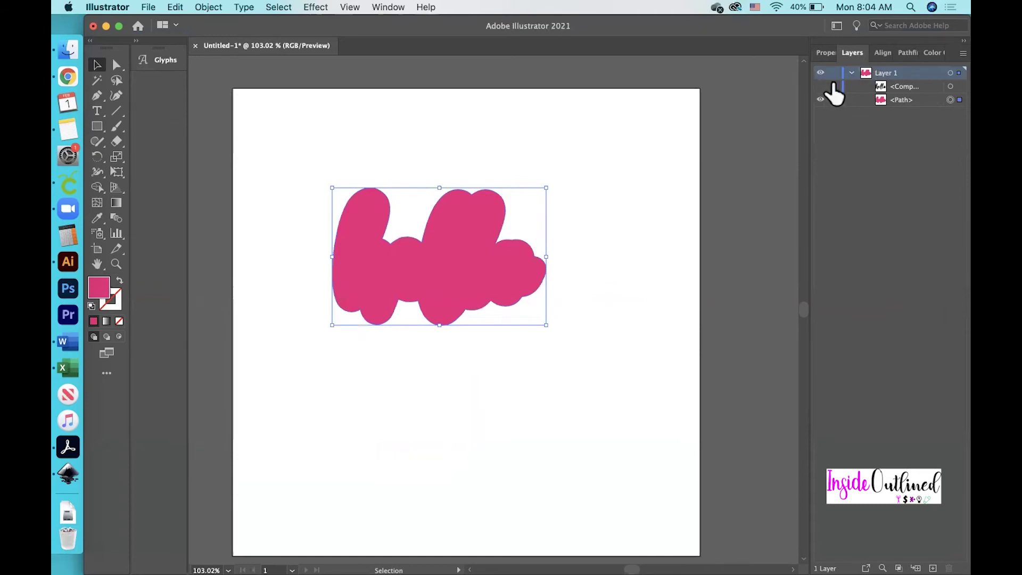
{"action": "left_click", "coordinate": [820, 86]}
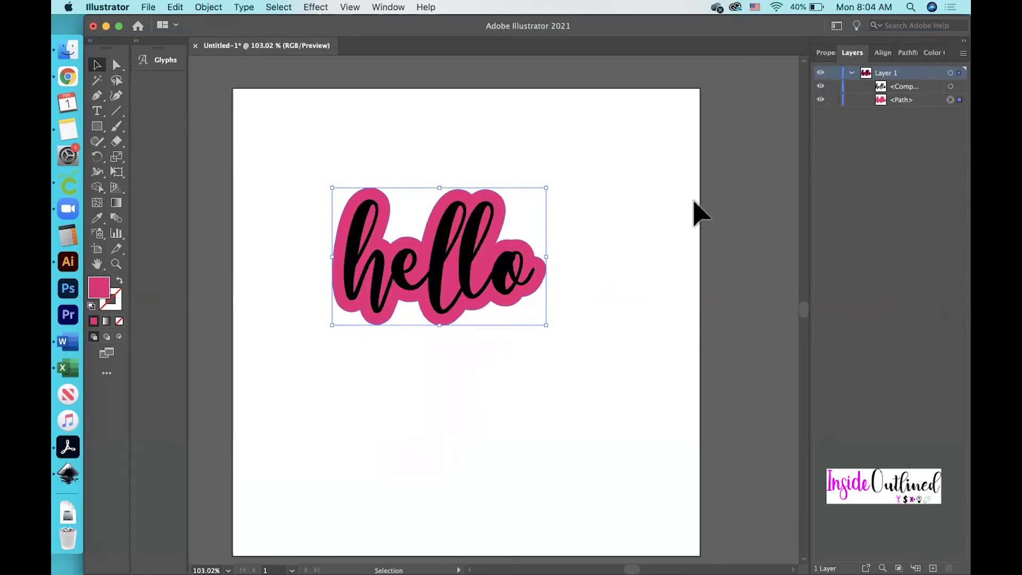
{"action": "left_click", "coordinate": [595, 304]}
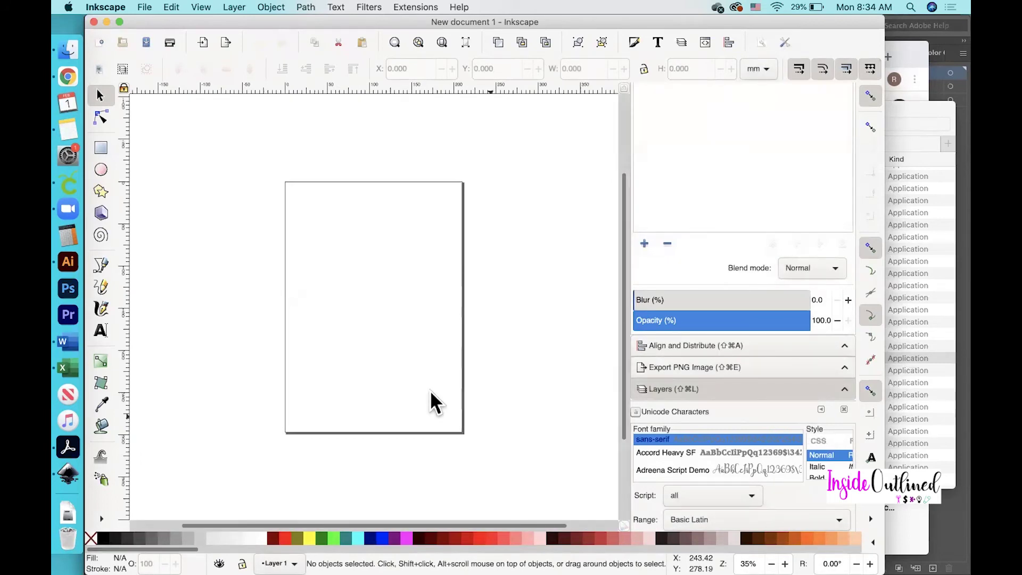
Create a text frame on the Inkscape page and type the word hello
{"action": "left_click", "coordinate": [99, 331]}
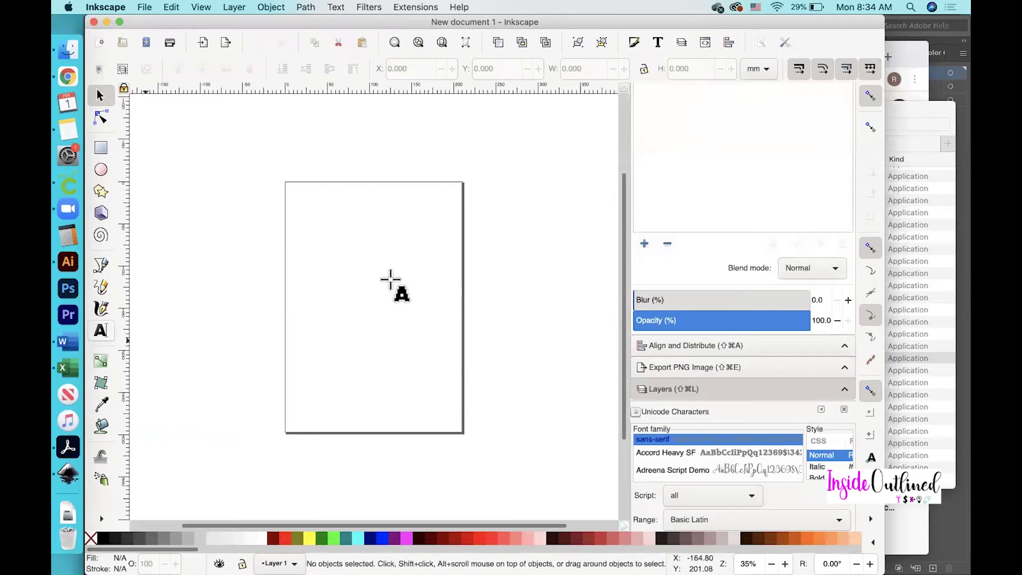
{"action": "left_click_drag", "start_coordinate": [308, 262], "coordinate": [401, 291]}
{"action": "type", "text": "Hello"}
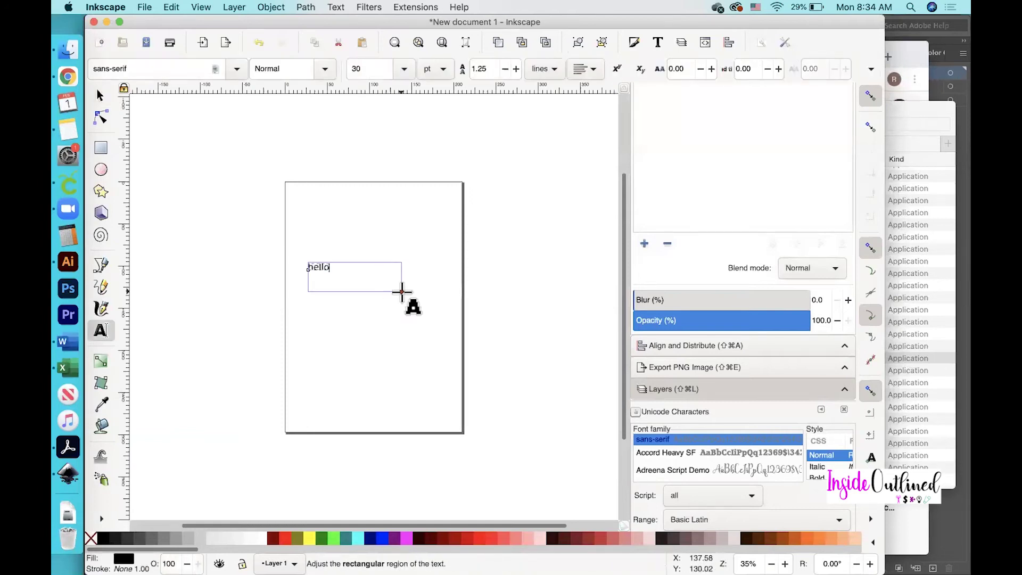
{"action": "type", "text": "hello"}
{"action": "scroll", "coordinate": [311, 258], "scroll_direction": "up", "scroll_amount": 6}
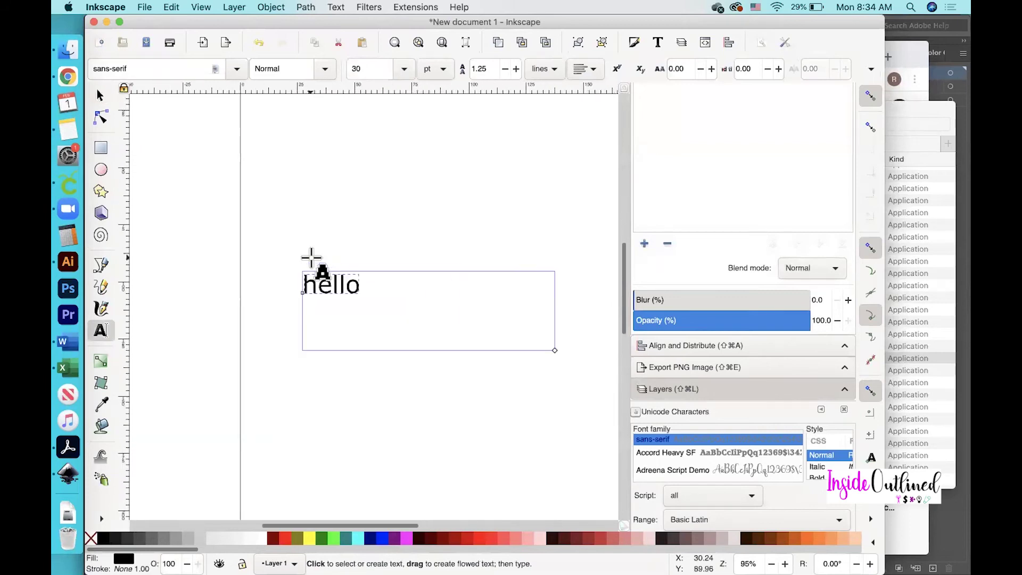
{"action": "scroll", "coordinate": [311, 258], "scroll_direction": "up", "scroll_amount": 2}
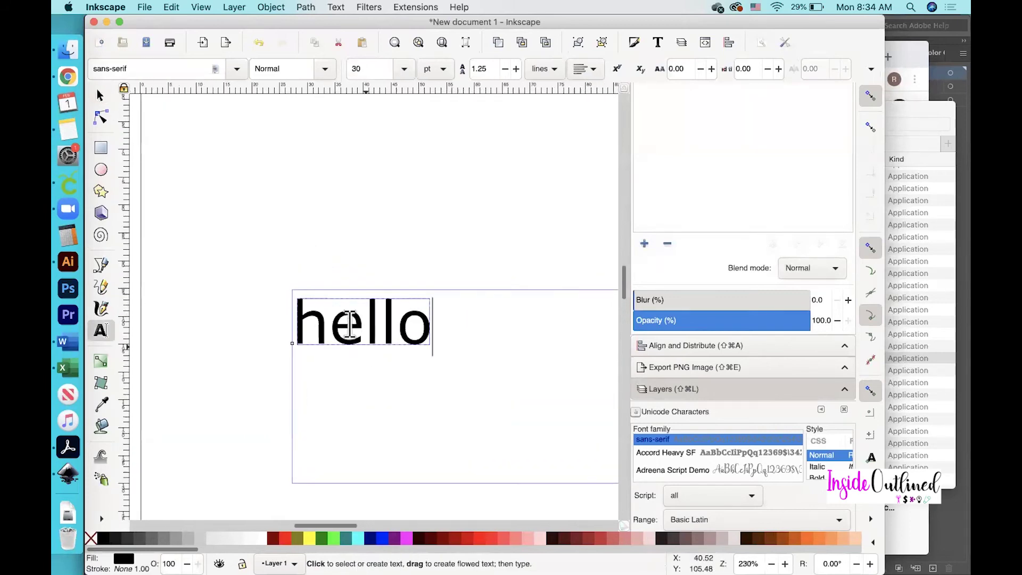
Set the hello text's font family to Amelya
{"action": "double_click", "coordinate": [349, 322]}
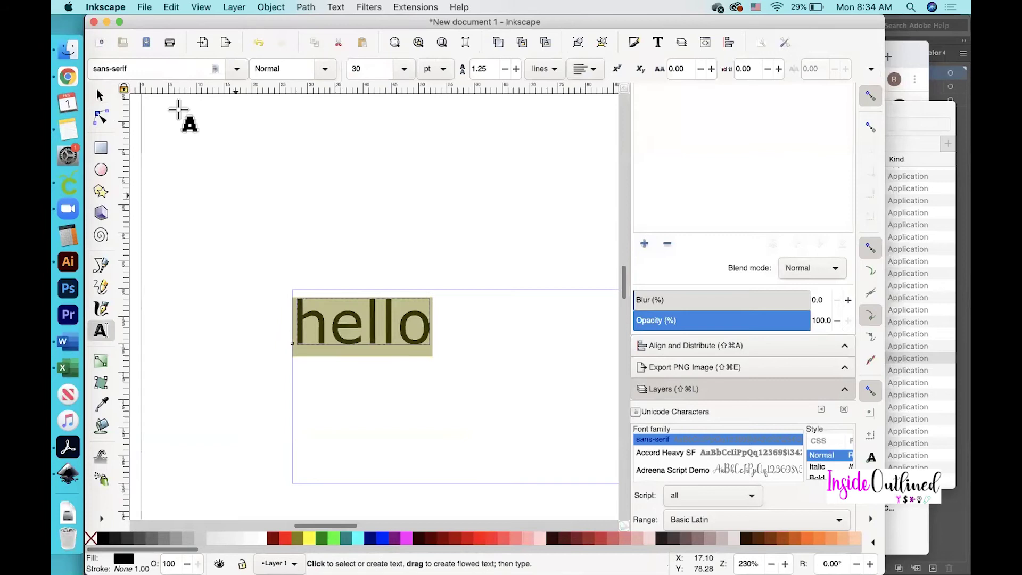
{"action": "left_click", "coordinate": [133, 70]}
{"action": "triple_click", "coordinate": [133, 69]}
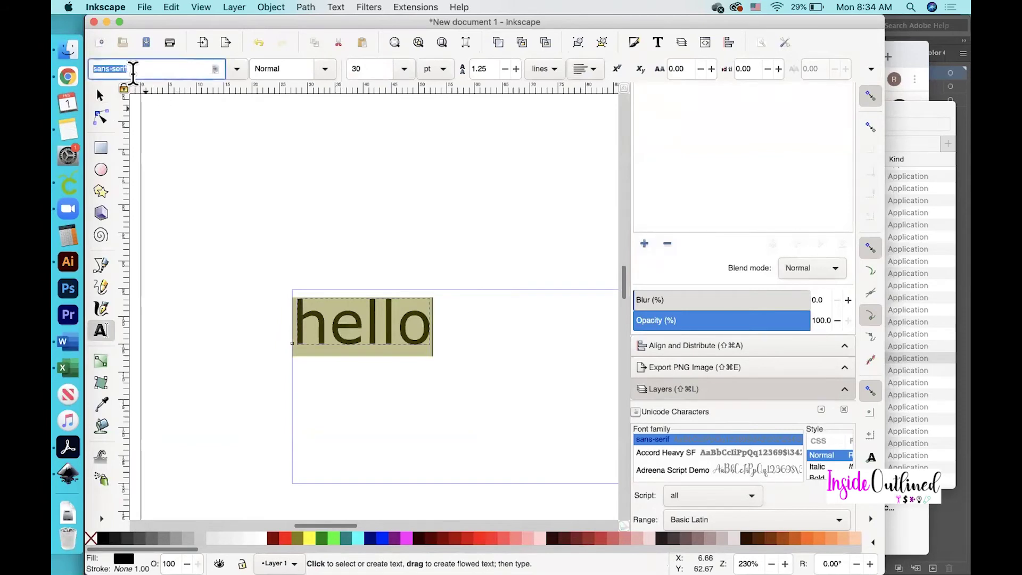
{"action": "type", "text": "am"}
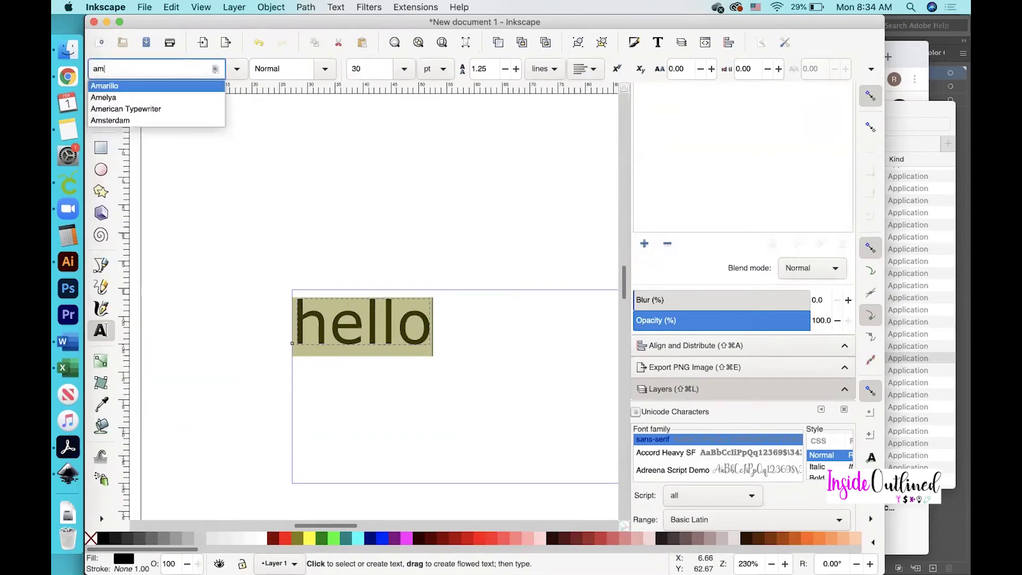
{"action": "left_click", "coordinate": [108, 98]}
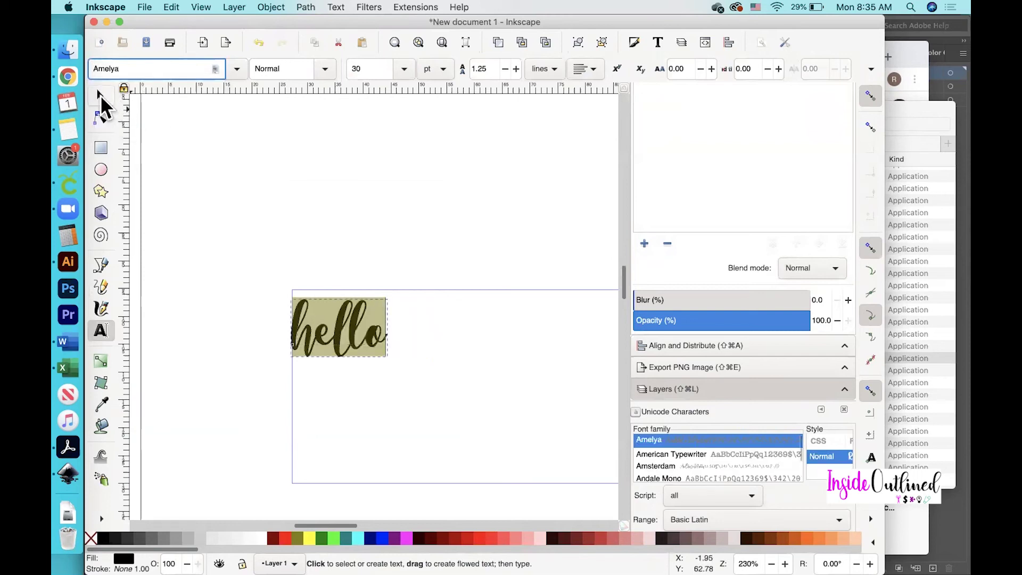
{"action": "left_click", "coordinate": [99, 93]}
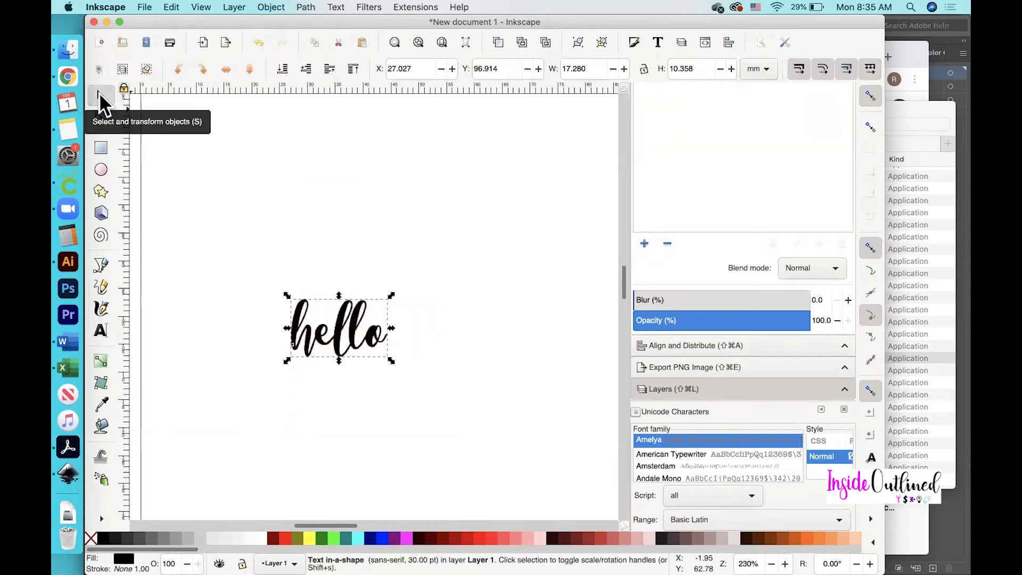
Convert the hello text to paths and combine them into one path
{"action": "left_click", "coordinate": [306, 8]}
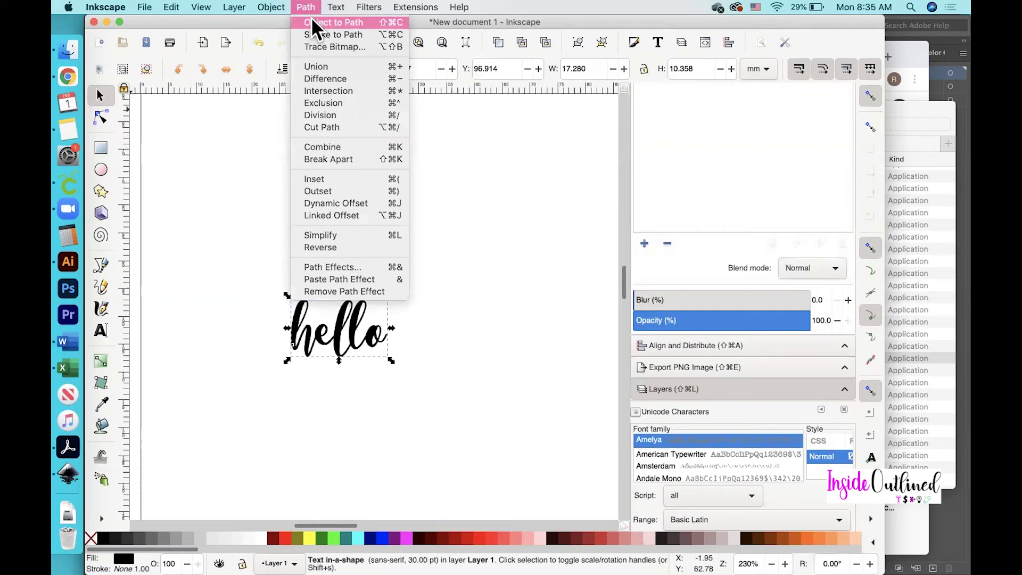
{"action": "left_click", "coordinate": [311, 17]}
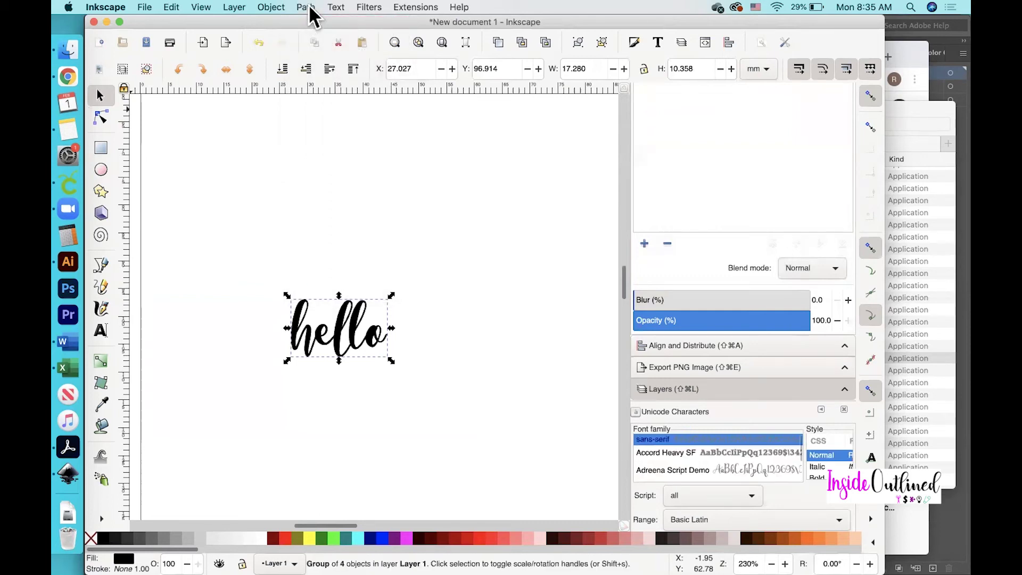
{"action": "left_click", "coordinate": [308, 7]}
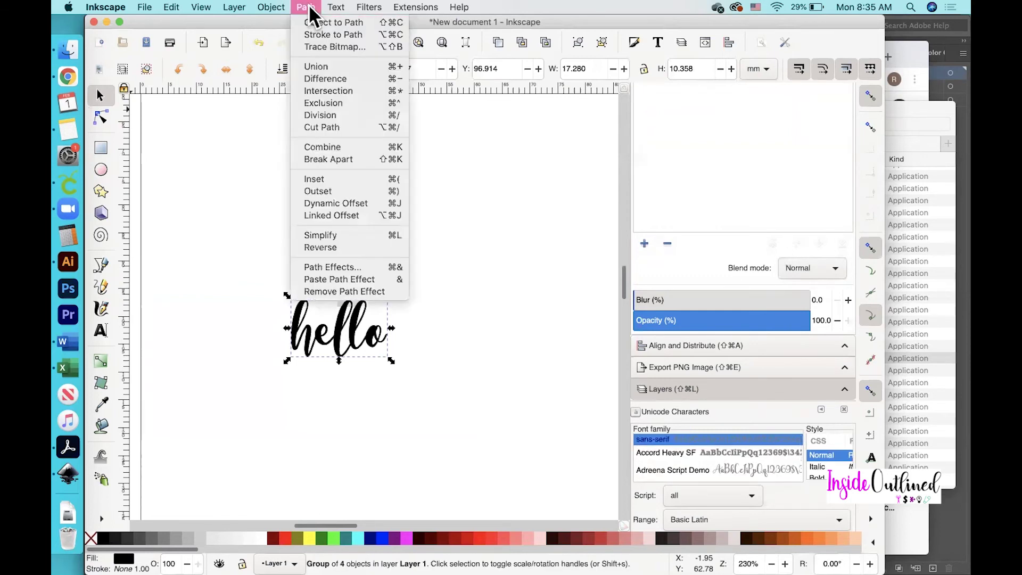
{"action": "left_click", "coordinate": [323, 145]}
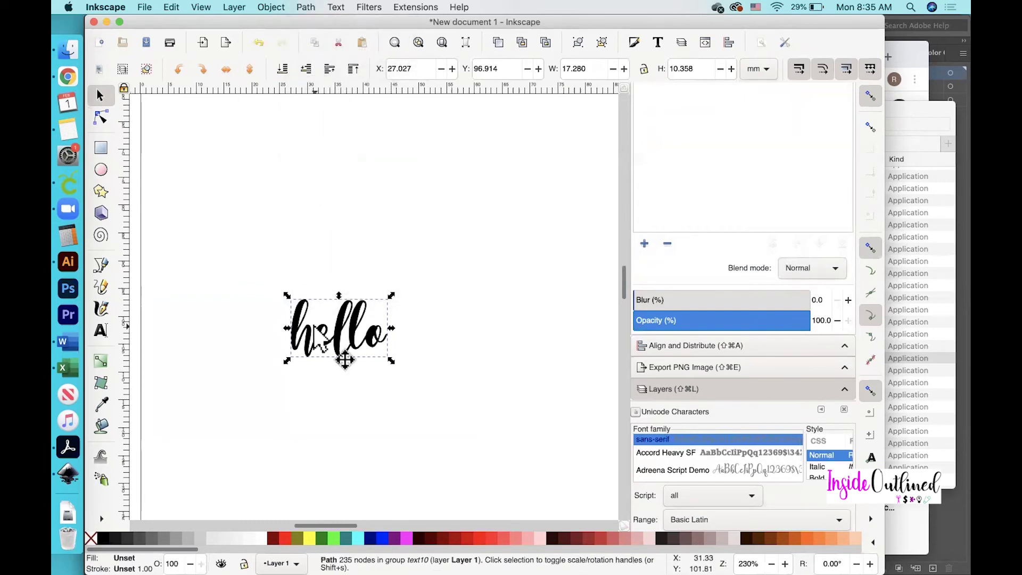
{"action": "scroll", "coordinate": [319, 333], "scroll_direction": "up", "scroll_amount": 5}
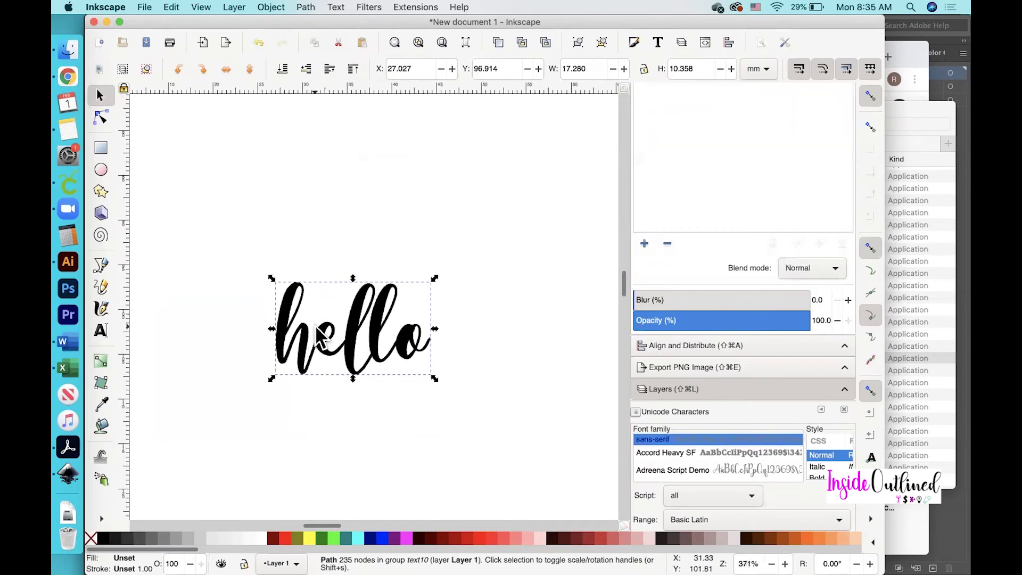
{"action": "scroll", "coordinate": [317, 329], "scroll_direction": "down", "scroll_amount": 3}
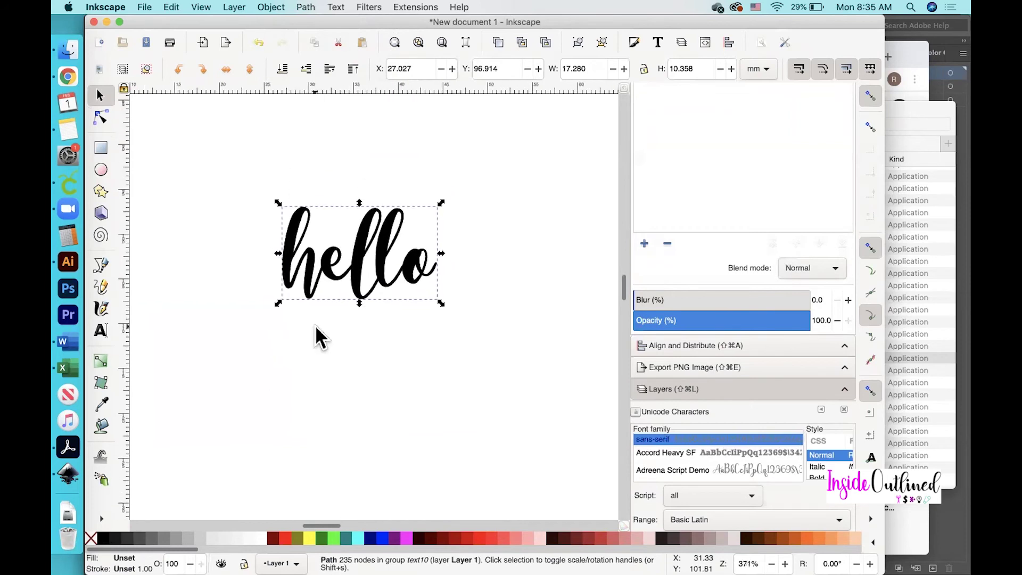
Create a linked offset of hello and fill it with Fuchsia
{"action": "left_click", "coordinate": [301, 7]}
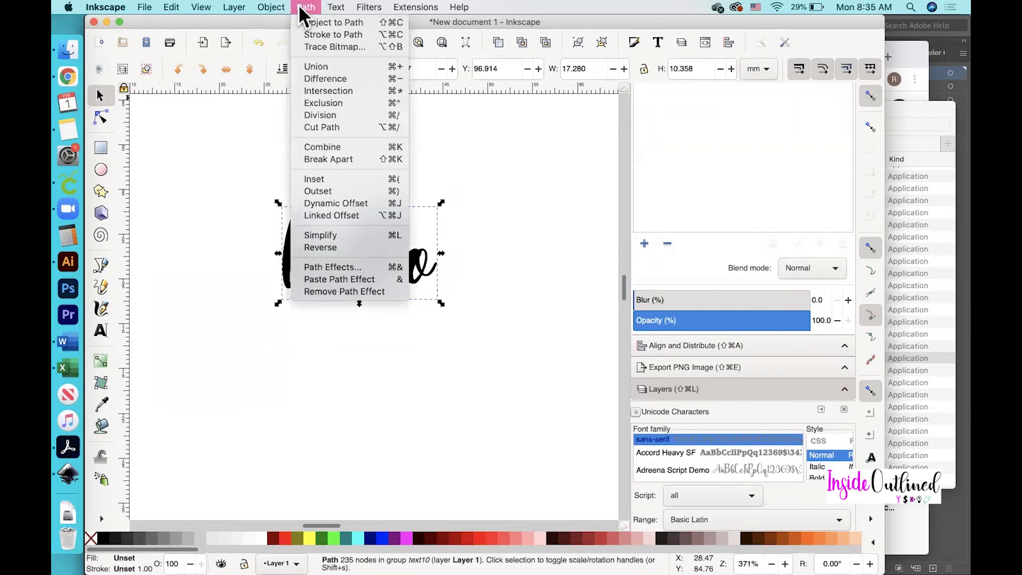
{"action": "left_click", "coordinate": [323, 216]}
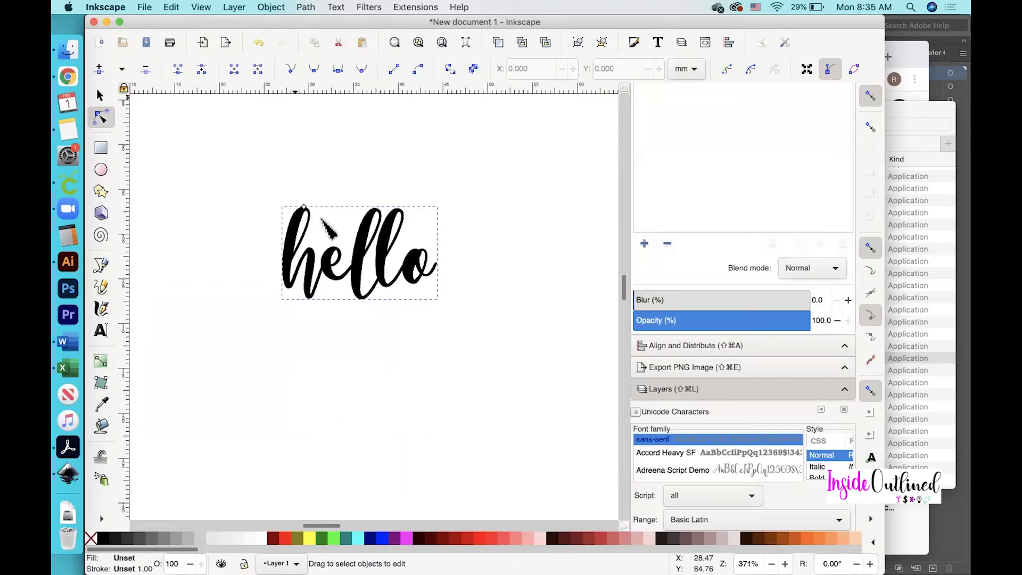
{"action": "left_click", "coordinate": [411, 535]}
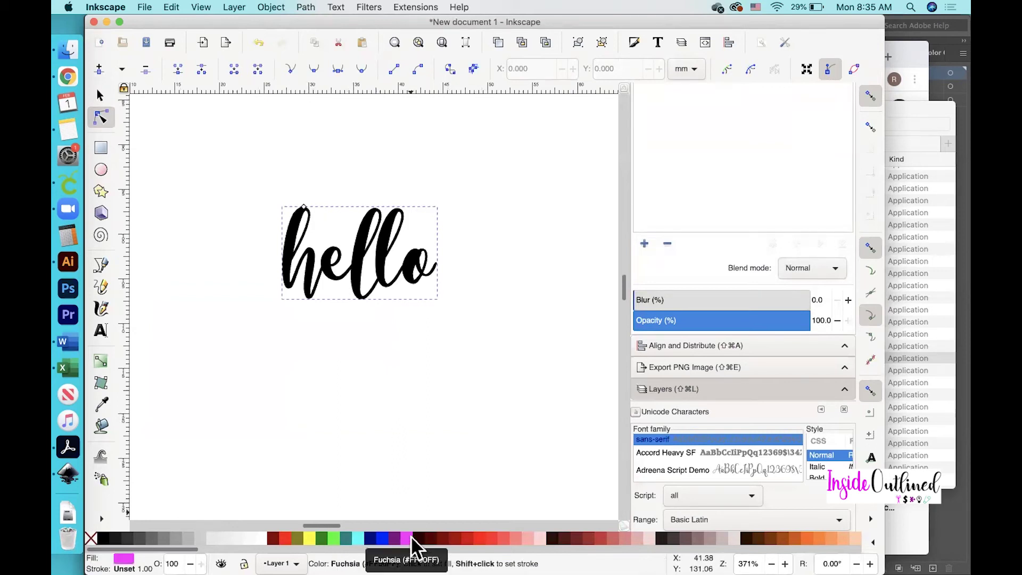
Turn off snapping and drag the offset handle outward to thicken the pink outline
{"action": "left_click", "coordinate": [873, 91]}
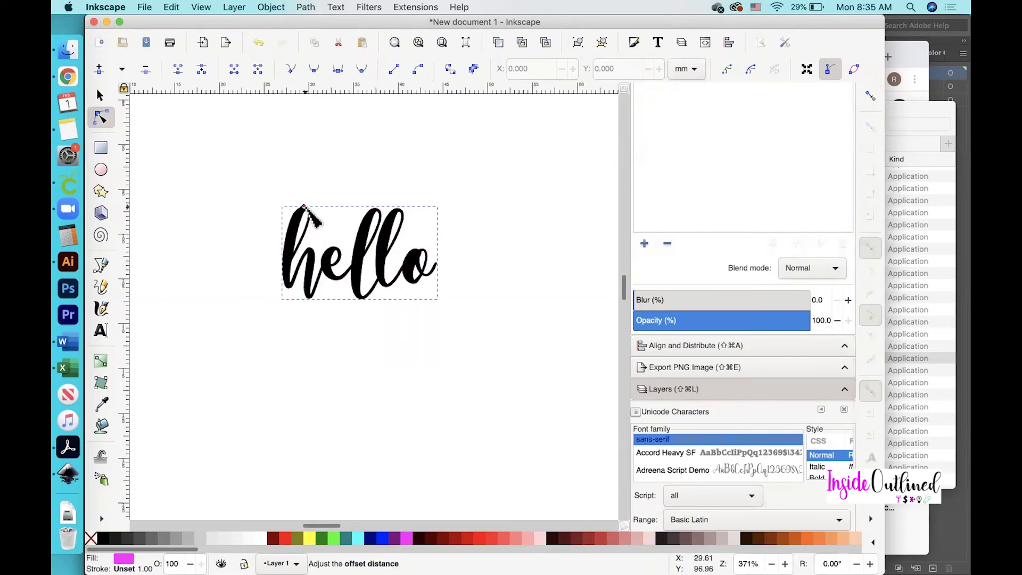
{"action": "scroll", "coordinate": [305, 206], "scroll_direction": "up", "scroll_amount": 5}
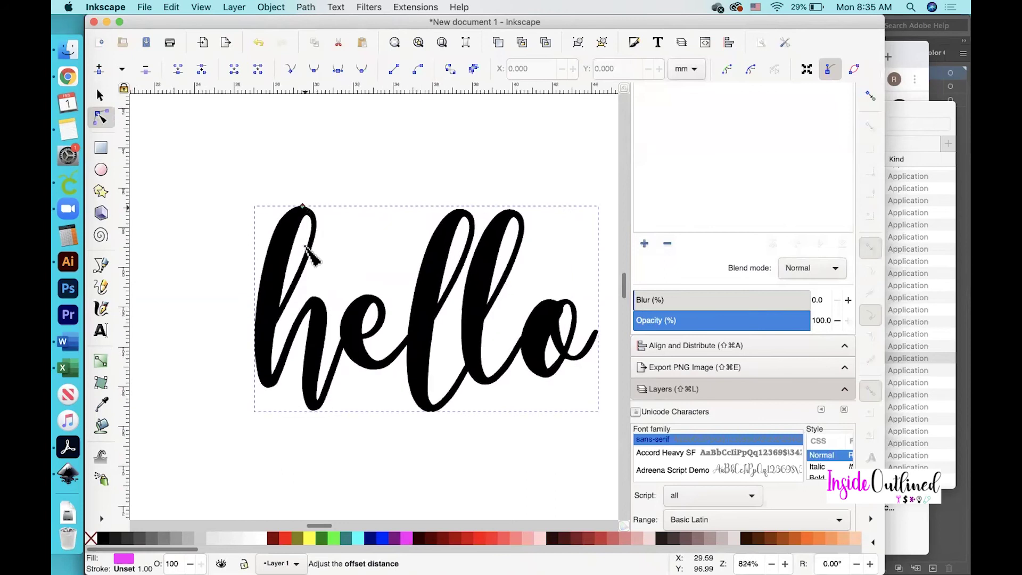
{"action": "left_click_drag", "start_coordinate": [302, 206], "coordinate": [305, 188]}
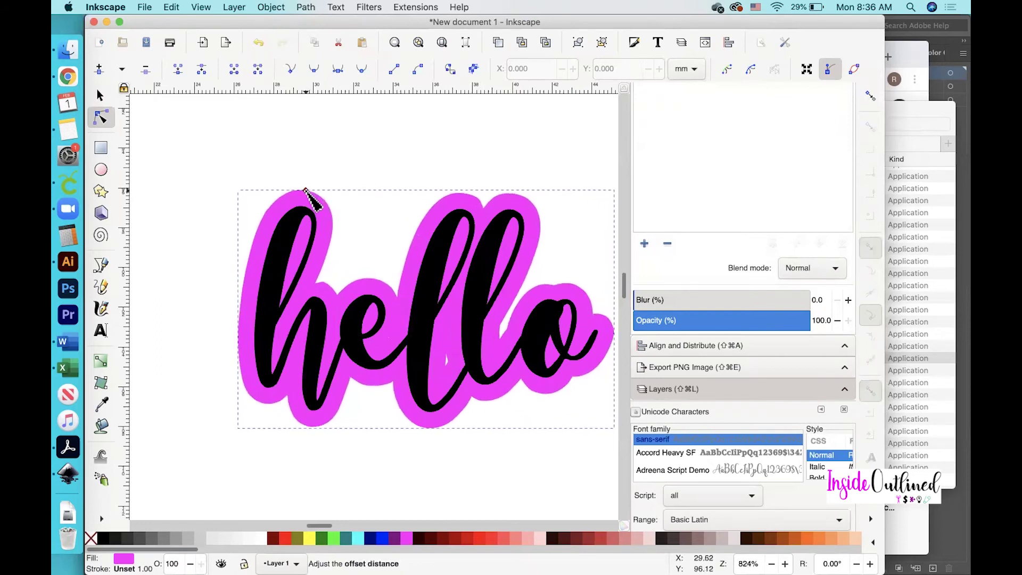
{"action": "scroll", "coordinate": [305, 190], "scroll_direction": "down", "scroll_amount": 2}
{"action": "scroll", "coordinate": [305, 189], "scroll_direction": "right", "scroll_amount": 2}
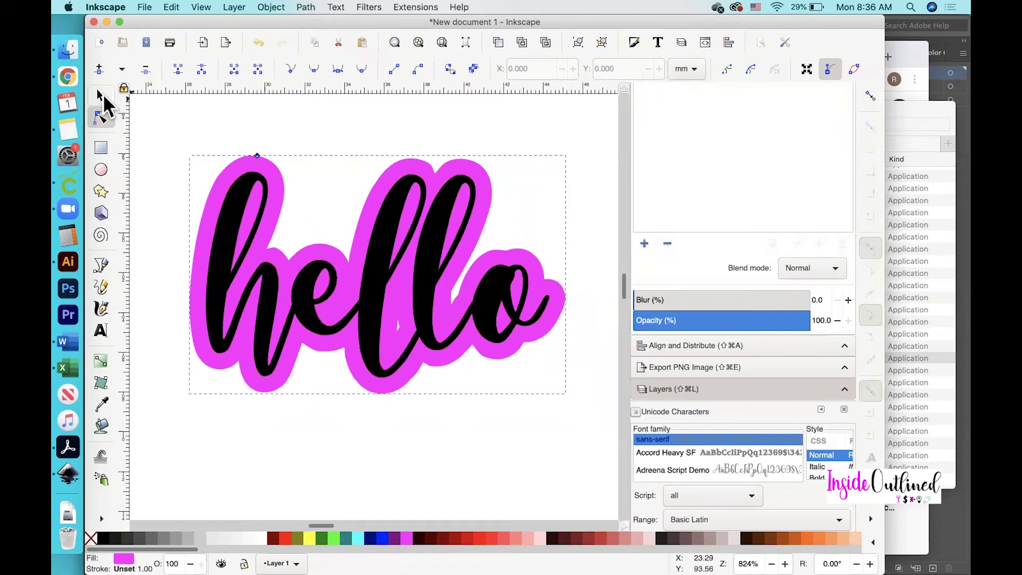
Ungroup the hello group into the black text and its pink outline, then deselect
{"action": "left_click", "coordinate": [104, 94]}
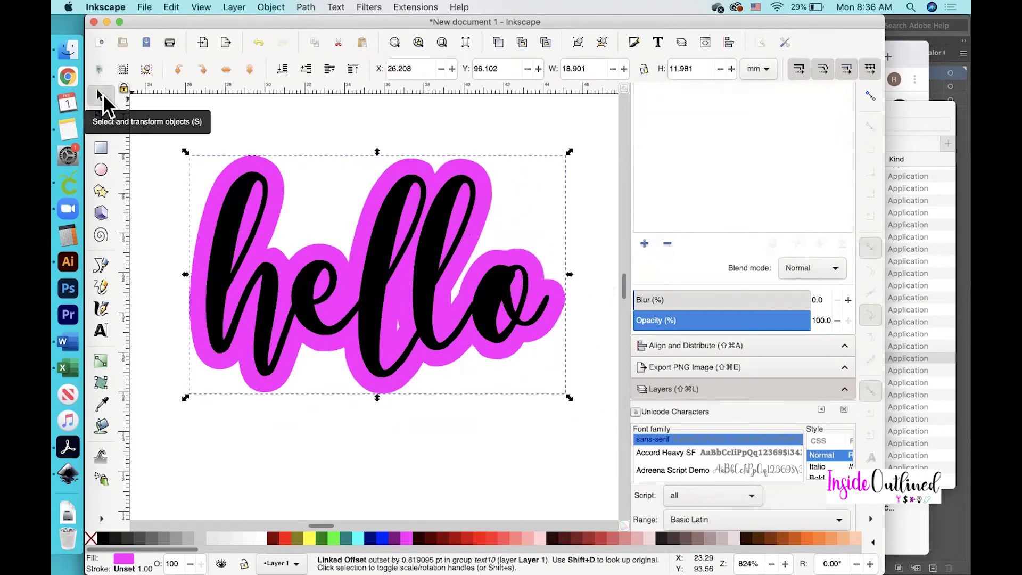
{"action": "scroll", "coordinate": [285, 245], "scroll_direction": "down", "scroll_amount": 1}
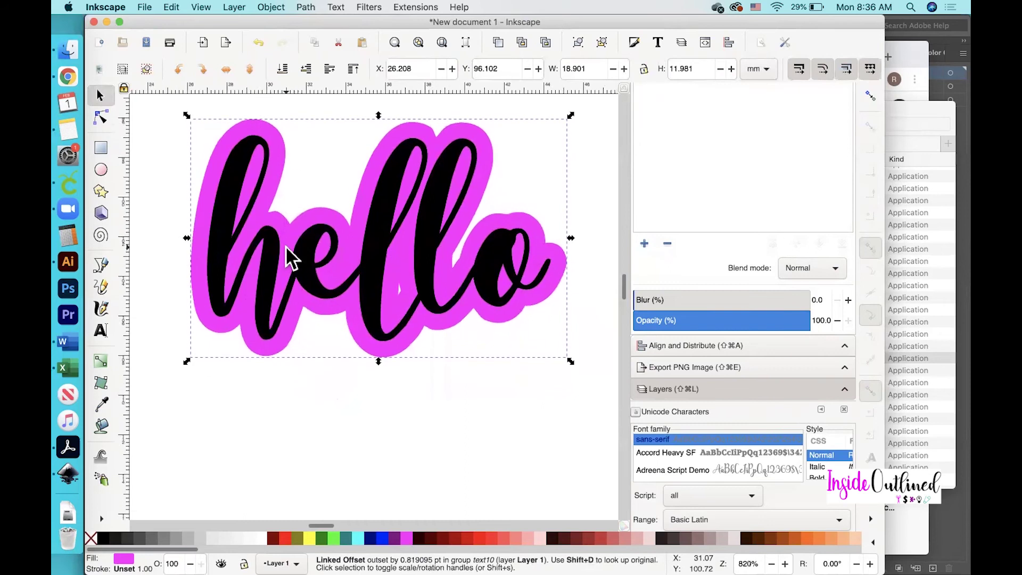
{"action": "scroll", "coordinate": [285, 245], "scroll_direction": "down", "scroll_amount": 1}
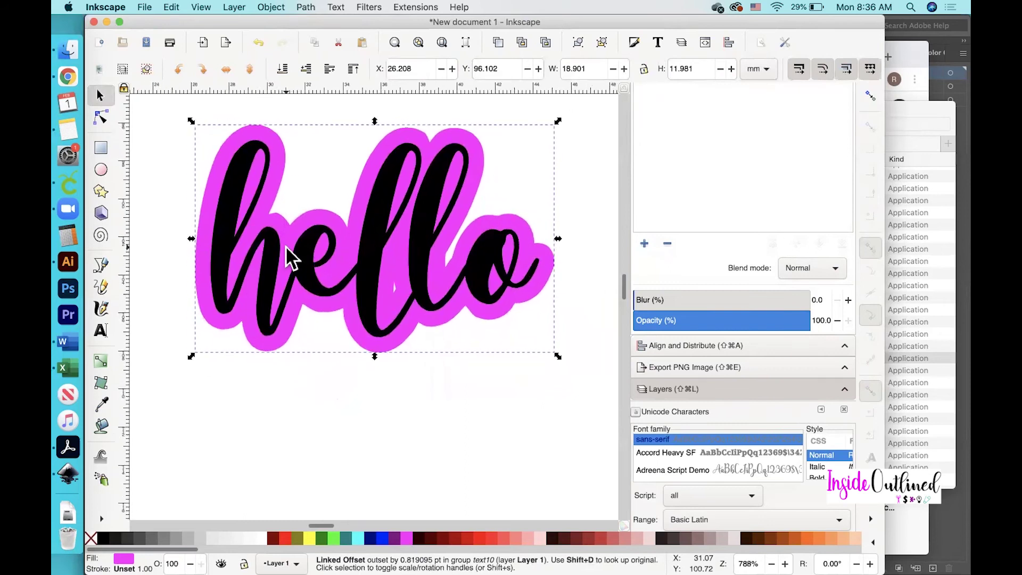
{"action": "left_click", "coordinate": [298, 382]}
{"action": "left_click", "coordinate": [267, 264]}
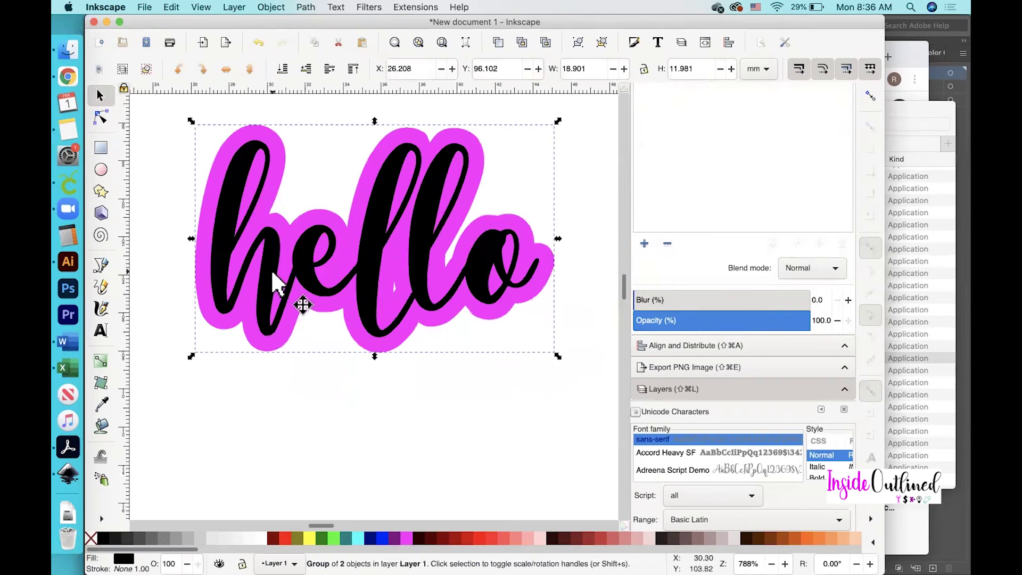
{"action": "right_click", "coordinate": [273, 273]}
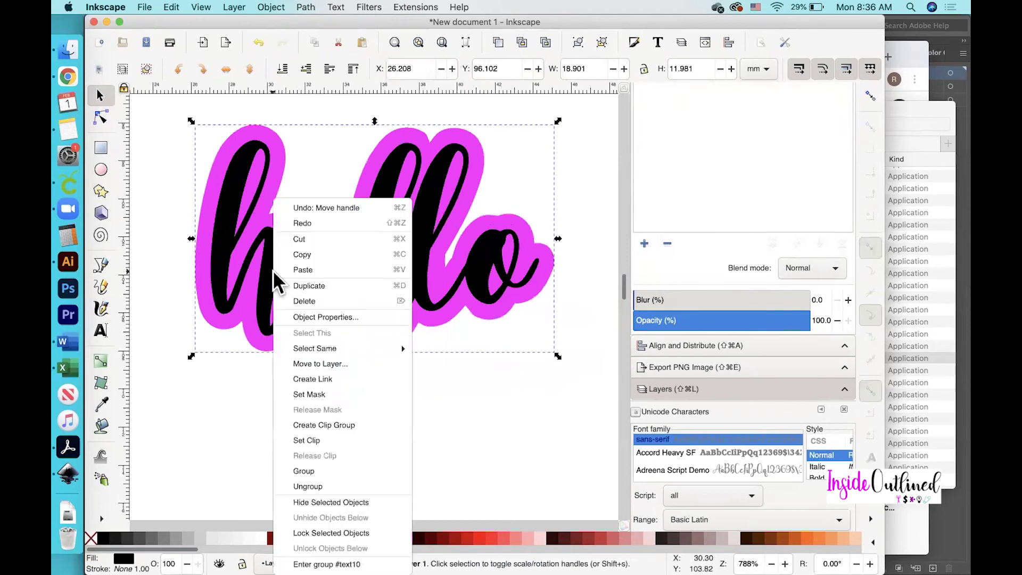
{"action": "left_click", "coordinate": [316, 486]}
{"action": "left_click", "coordinate": [442, 423]}
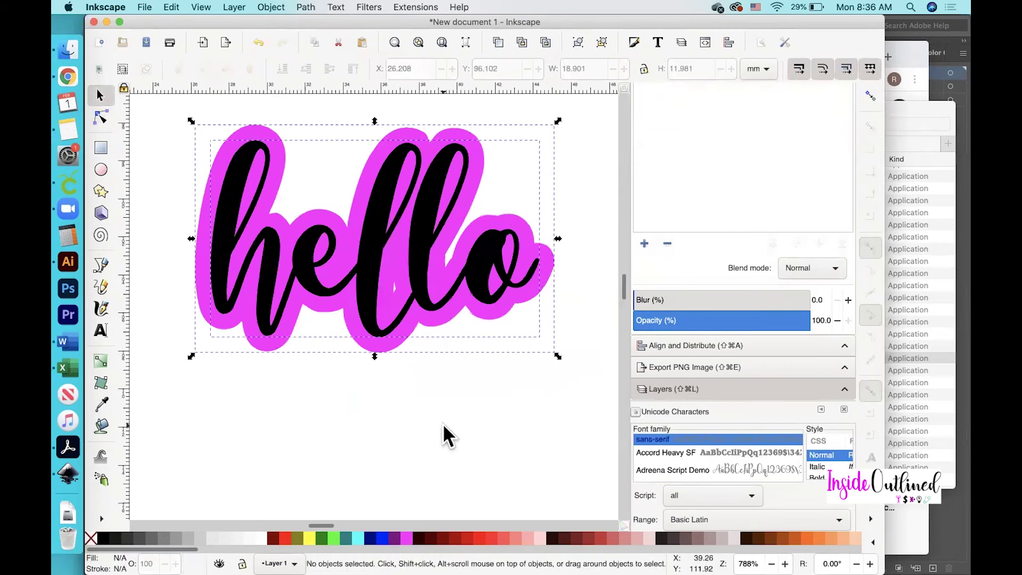
{"action": "scroll", "coordinate": [442, 423], "scroll_direction": "down", "scroll_amount": 1}
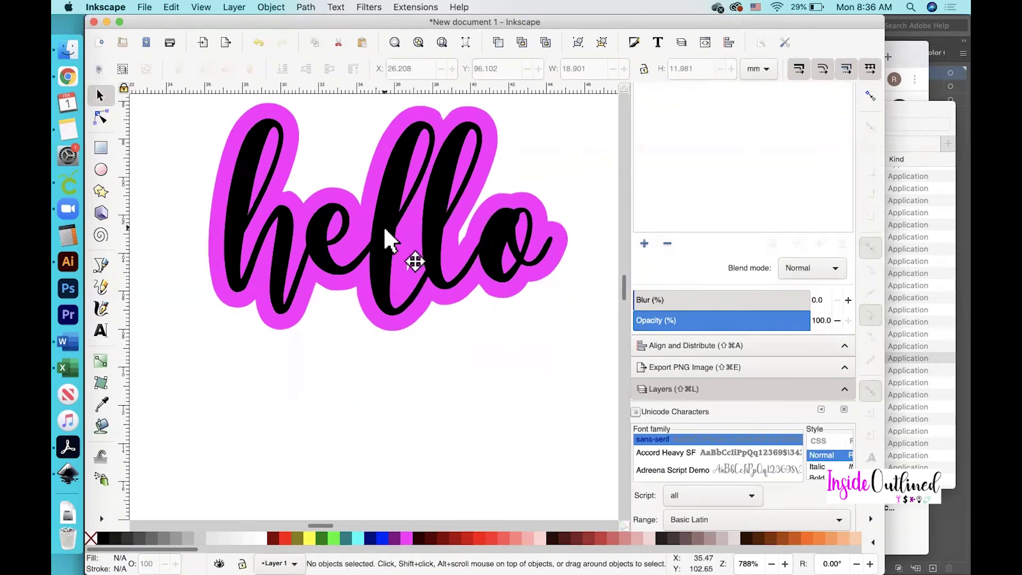
Drag the black 'hello' path well below the pink outline so the two sit apart
{"action": "left_click_drag", "start_coordinate": [378, 253], "coordinate": [377, 327]}
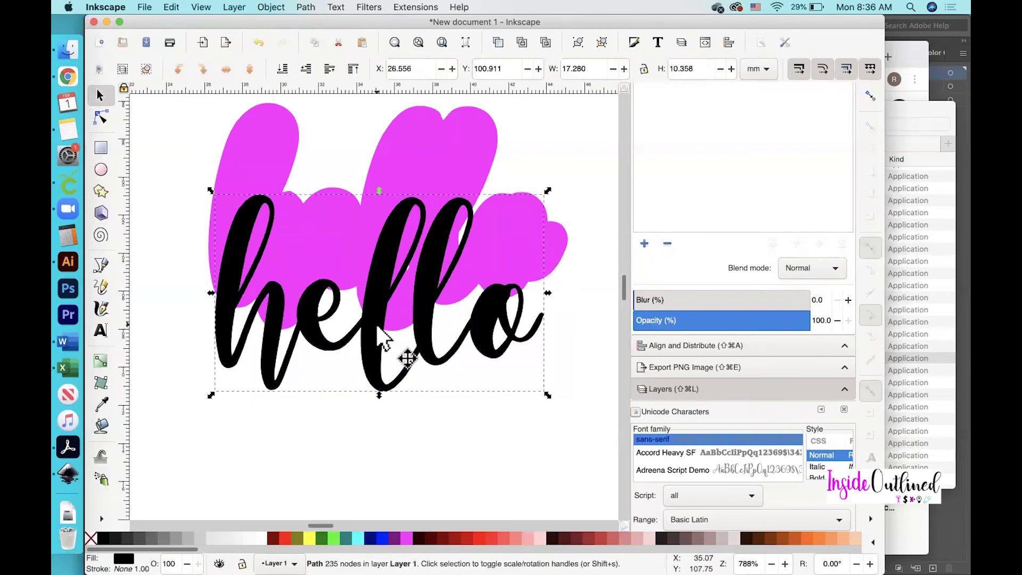
{"action": "left_click_drag", "start_coordinate": [377, 291], "coordinate": [377, 455]}
{"action": "scroll", "coordinate": [377, 455], "scroll_direction": "down", "scroll_amount": 2}
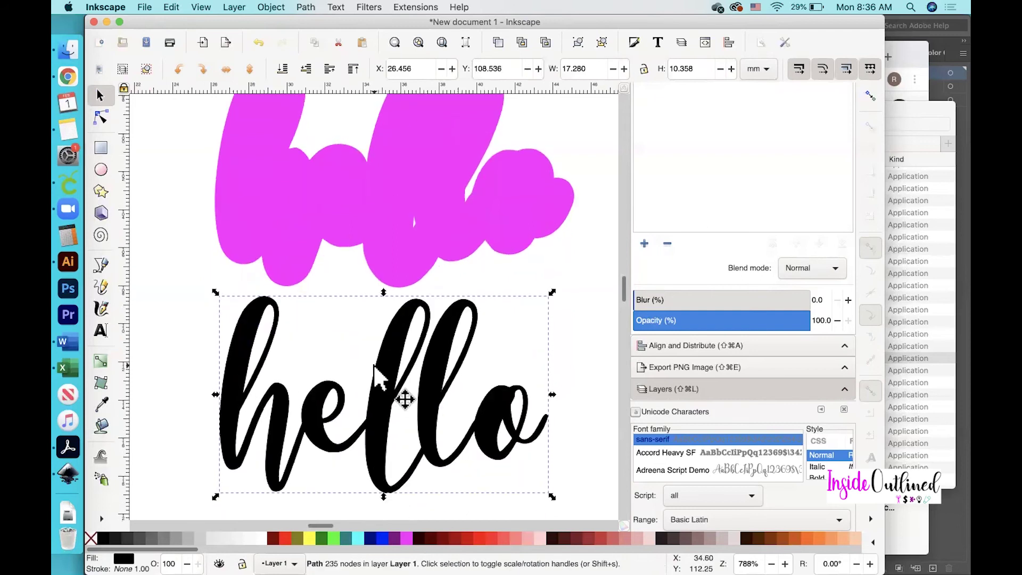
{"action": "scroll", "coordinate": [374, 366], "scroll_direction": "up", "scroll_amount": 5}
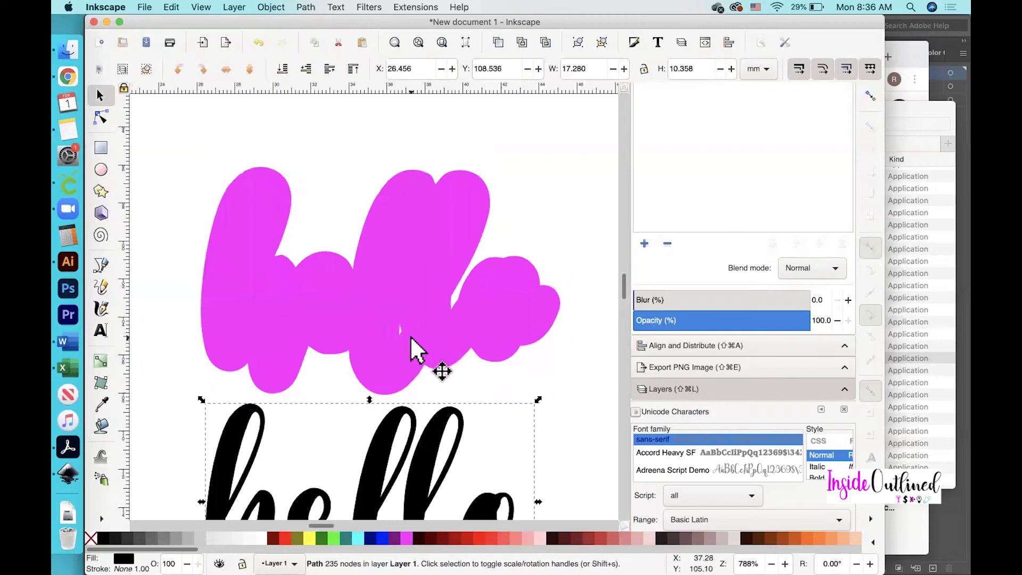
Convert the pink linked offset into an ordinary path with Path > Object to Path
{"action": "left_click", "coordinate": [421, 235]}
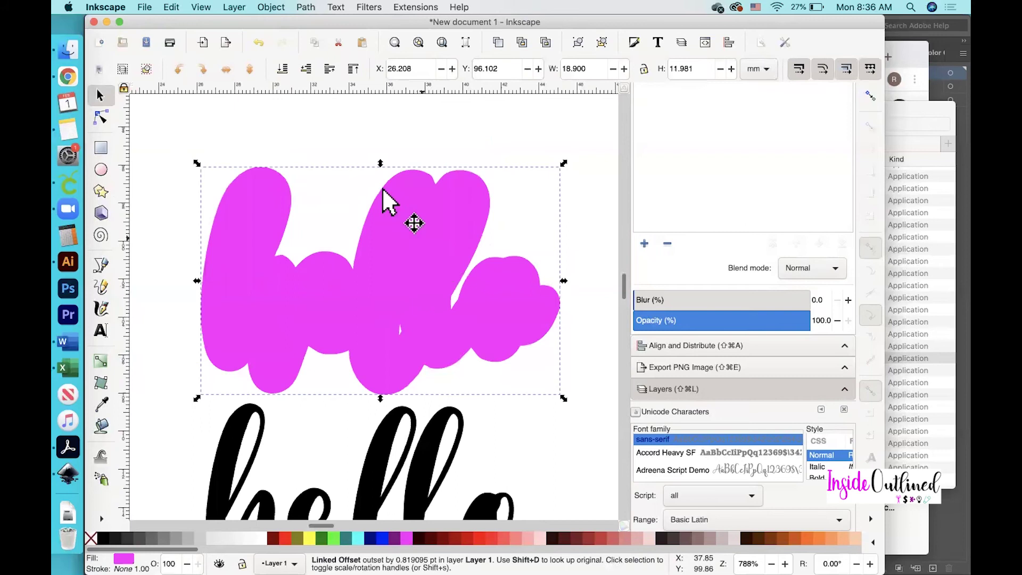
{"action": "left_click", "coordinate": [306, 7]}
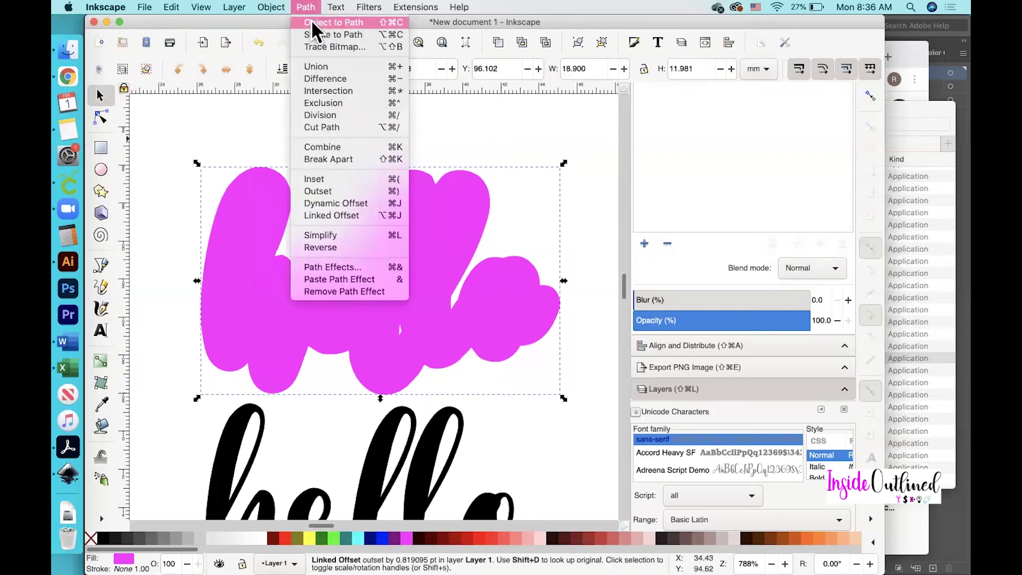
{"action": "left_click", "coordinate": [314, 23]}
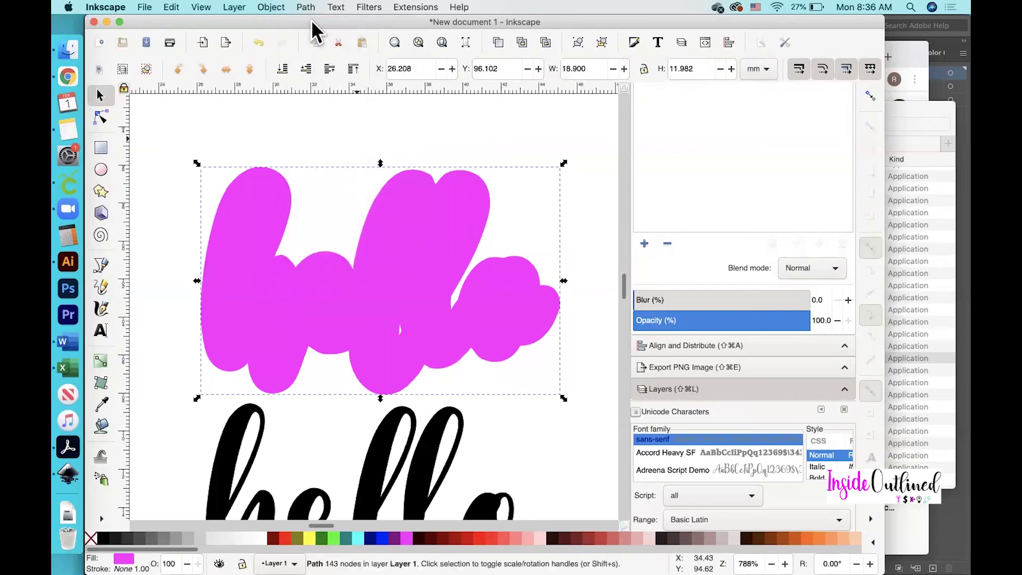
With the Node tool, select a cluster of stray nodes inside the pink outline
{"action": "left_click", "coordinate": [102, 116]}
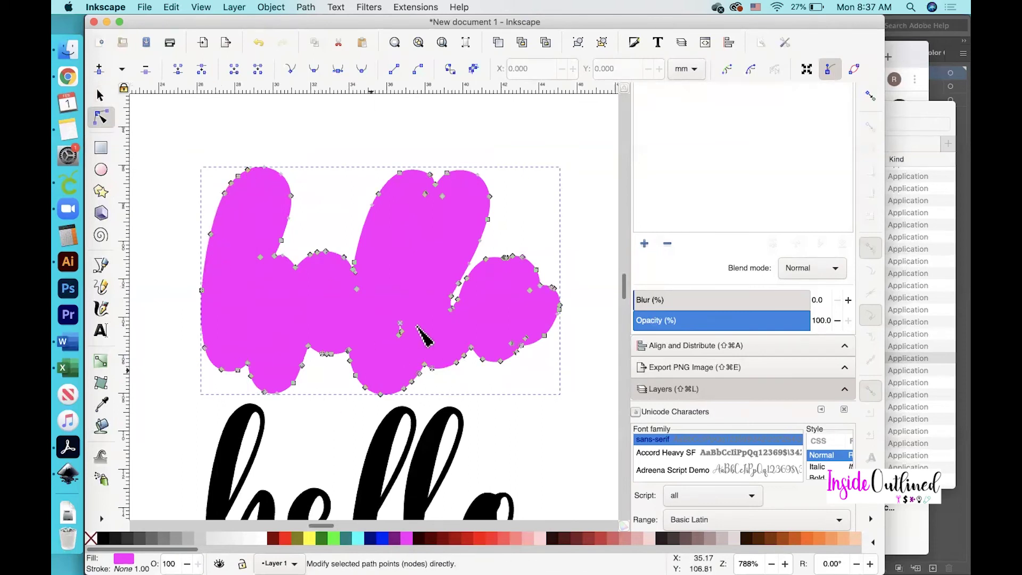
{"action": "scroll", "coordinate": [397, 282], "scroll_direction": "down", "scroll_amount": 3}
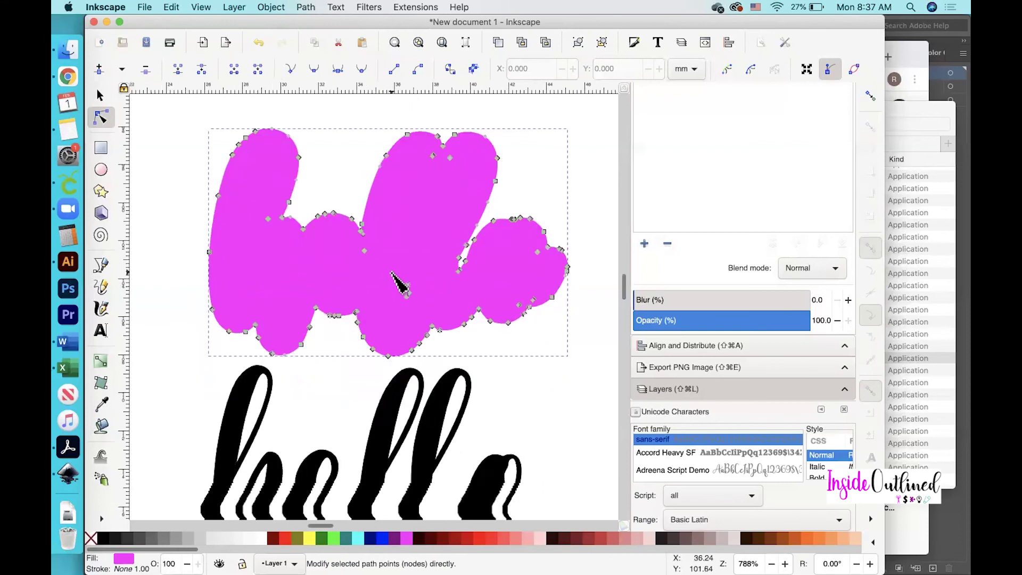
{"action": "scroll", "coordinate": [397, 270], "scroll_direction": "up", "scroll_amount": 5}
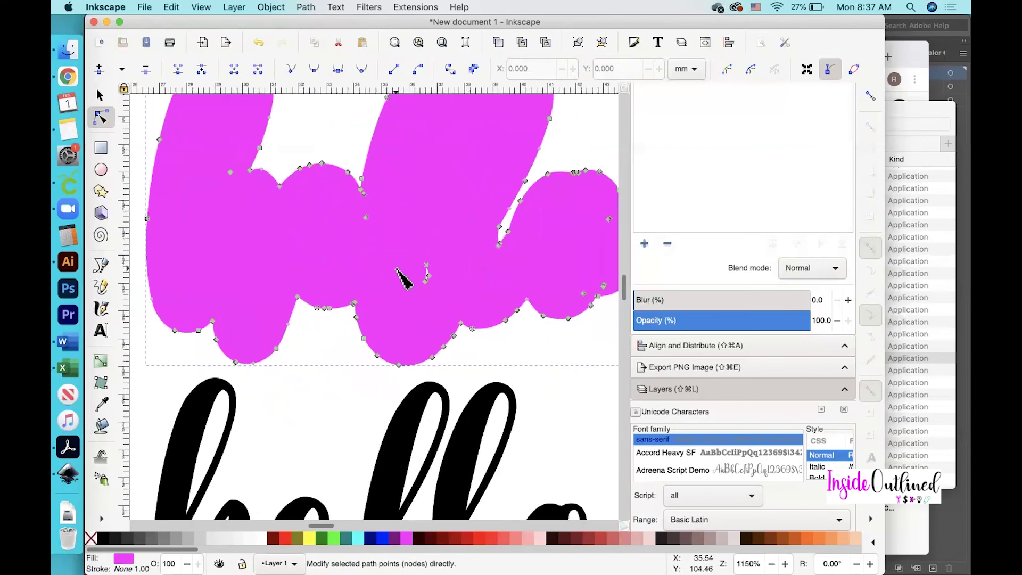
{"action": "left_click_drag", "start_coordinate": [419, 259], "coordinate": [462, 305]}
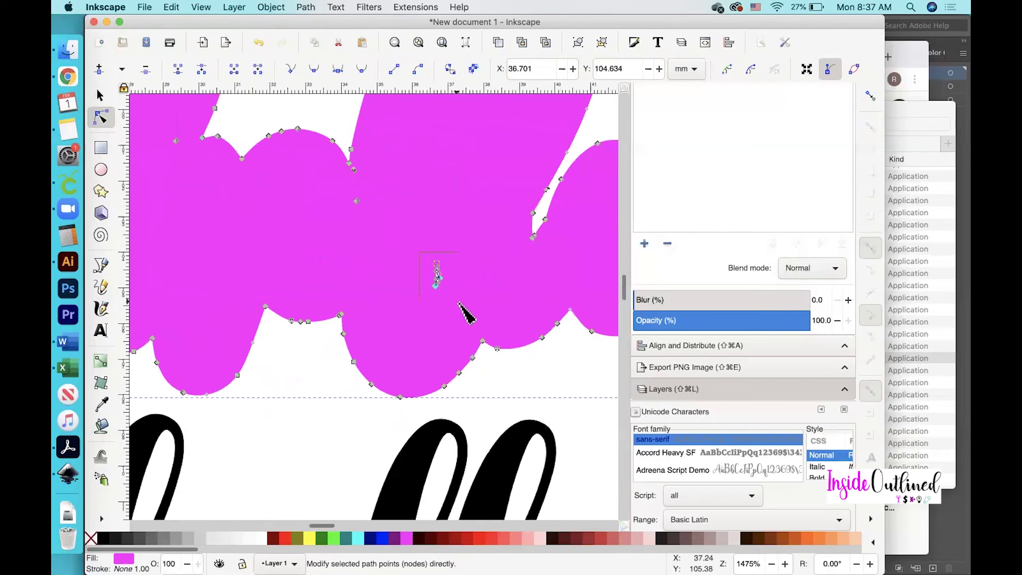
{"action": "key", "text": "Escape"}
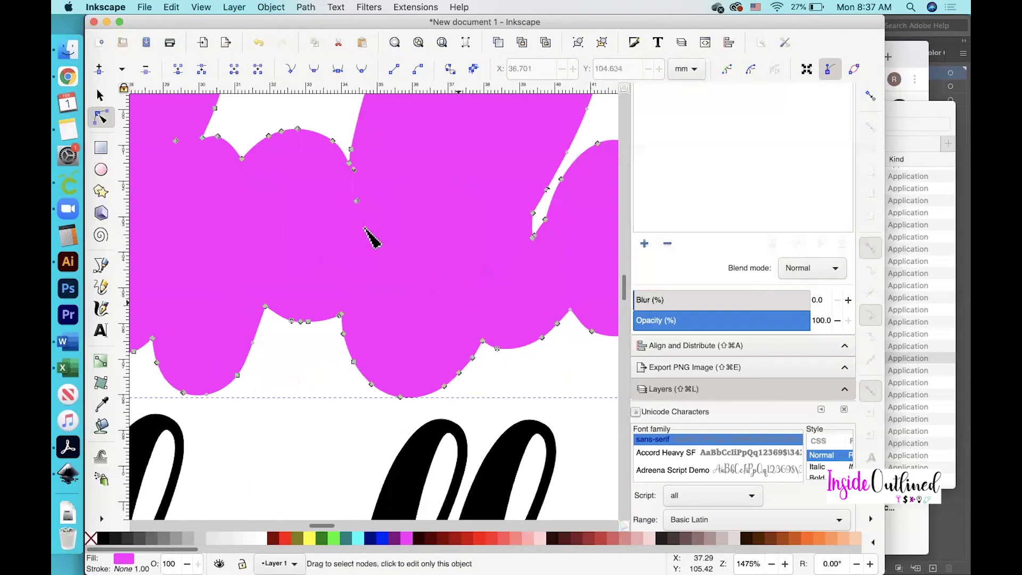
{"action": "scroll", "coordinate": [367, 234], "scroll_direction": "up", "scroll_amount": 5}
{"action": "scroll", "coordinate": [367, 234], "scroll_direction": "left", "scroll_amount": 2}
Pick out further stray nodes inside the outline and along its right edge
{"action": "left_click", "coordinate": [417, 328]}
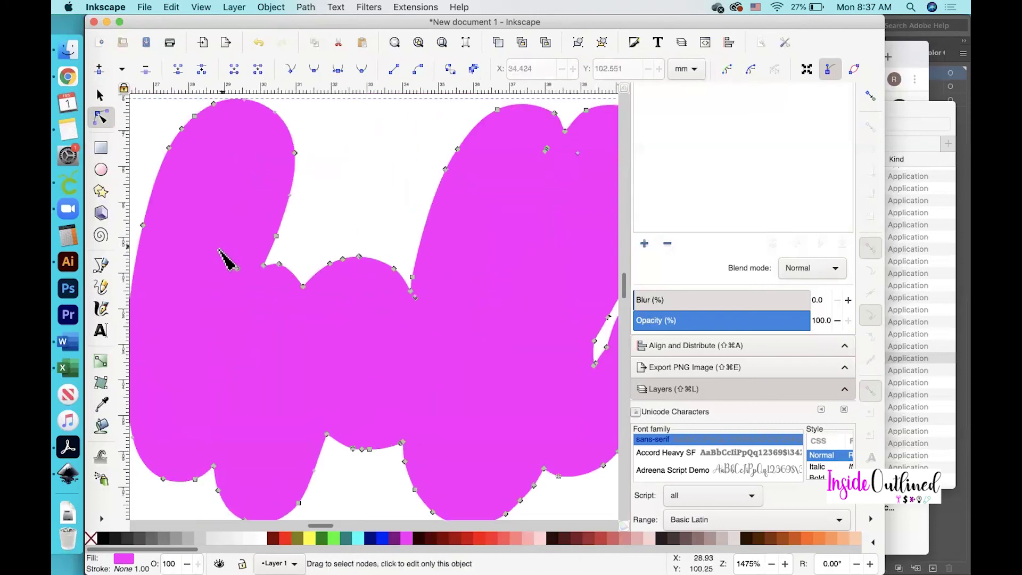
{"action": "left_click_drag", "start_coordinate": [222, 256], "coordinate": [238, 280]}
{"action": "left_click", "coordinate": [247, 290]}
{"action": "scroll", "coordinate": [498, 266], "scroll_direction": "up", "scroll_amount": 3}
{"action": "scroll", "coordinate": [497, 266], "scroll_direction": "right", "scroll_amount": 8}
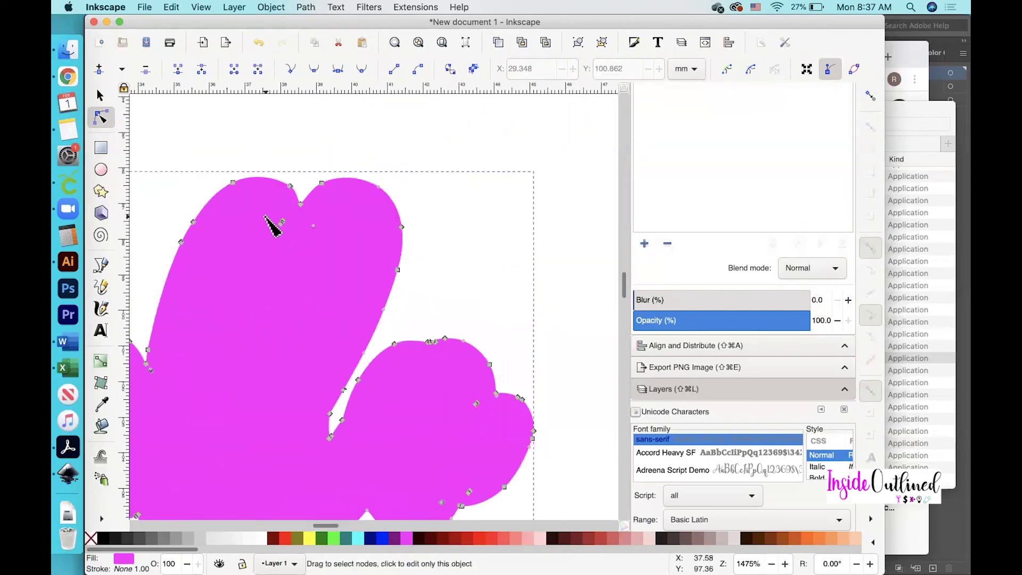
{"action": "left_click_drag", "start_coordinate": [263, 216], "coordinate": [326, 242]}
{"action": "left_click", "coordinate": [326, 243]}
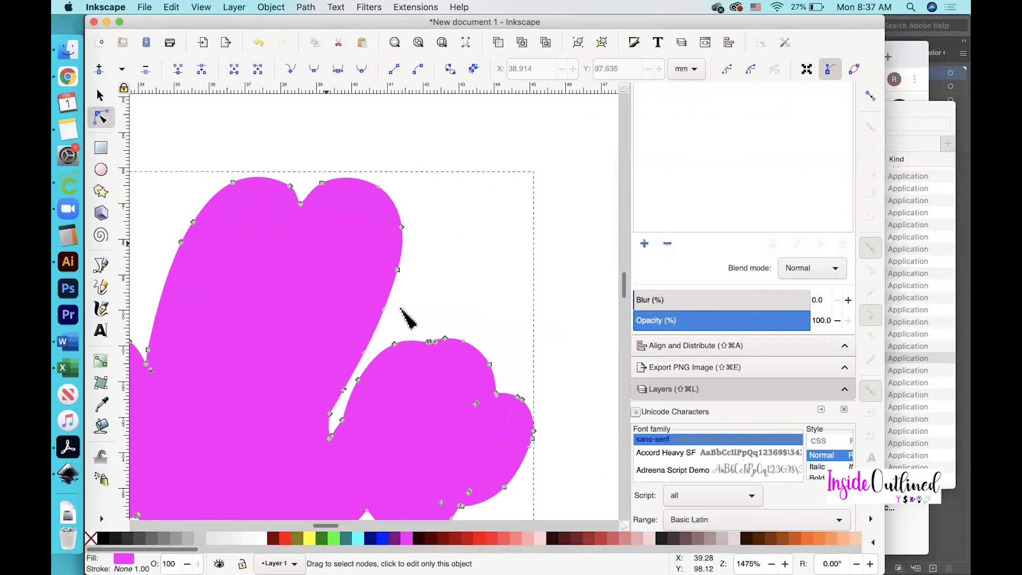
Delete the stray nodes on the lower right curve, leaving a smoother 116-node outline
{"action": "scroll", "coordinate": [413, 326], "scroll_direction": "down", "scroll_amount": 4}
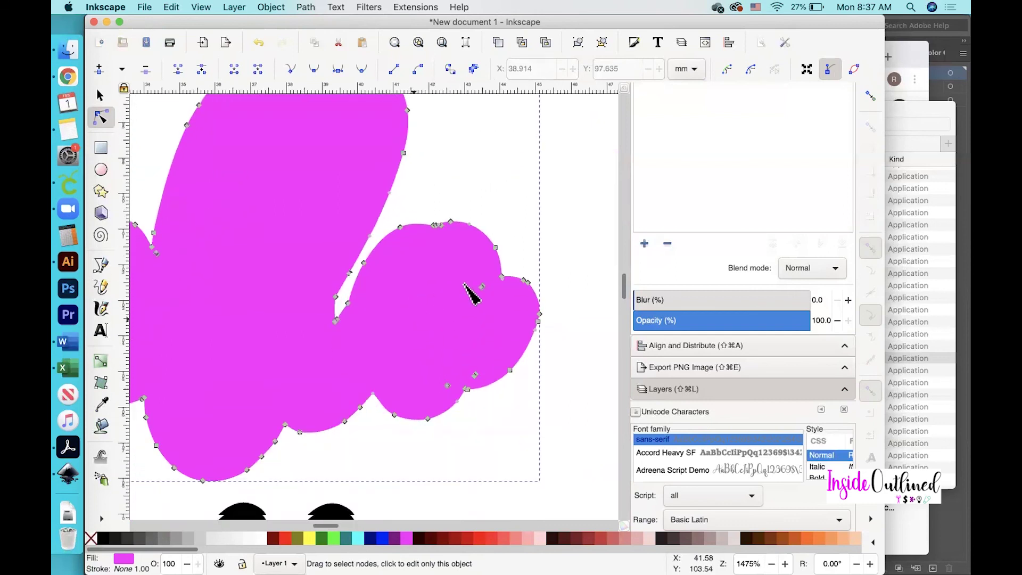
{"action": "left_click", "coordinate": [489, 298]}
{"action": "left_click_drag", "start_coordinate": [430, 382], "coordinate": [452, 392]}
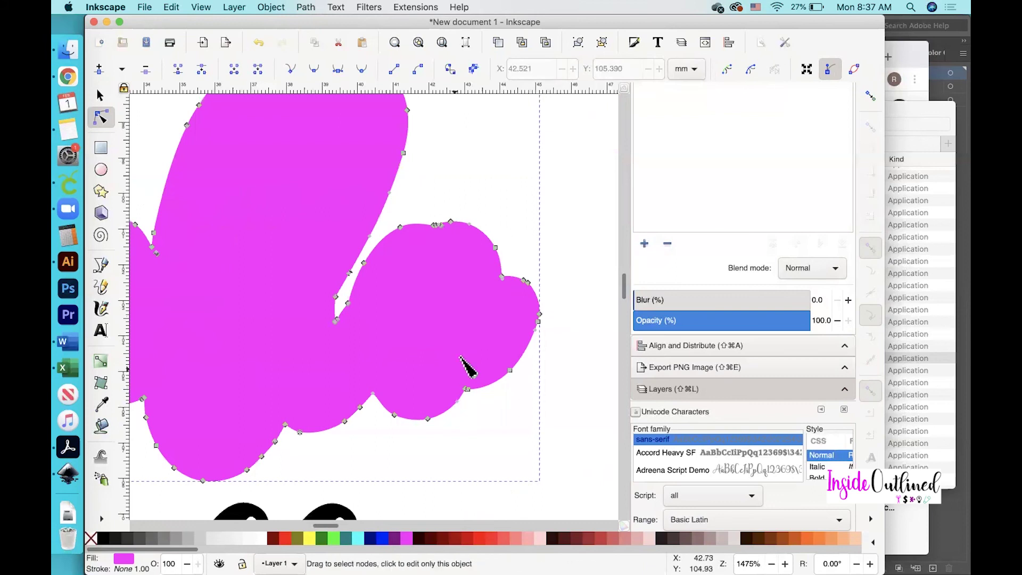
{"action": "key", "text": "Delete"}
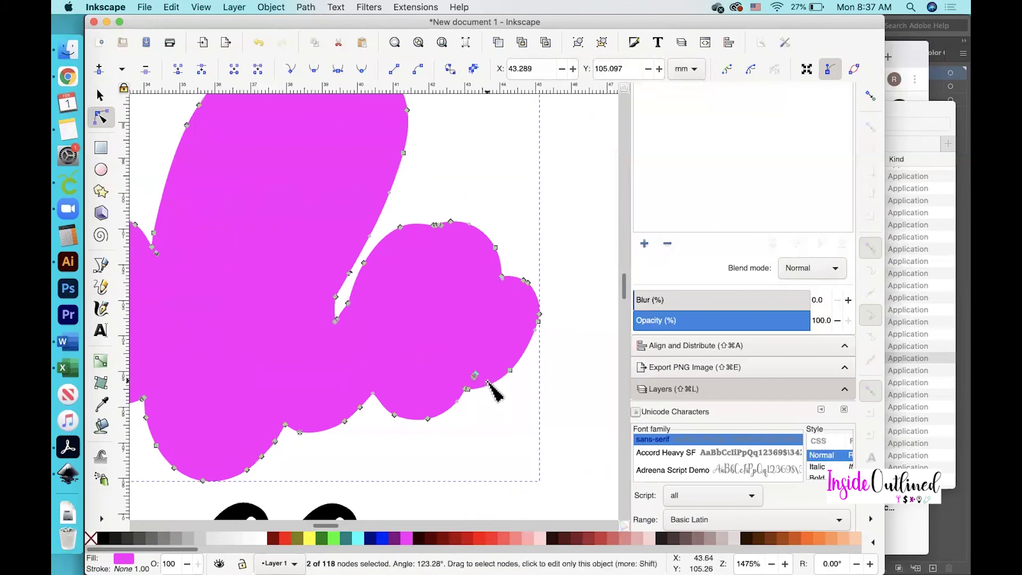
{"action": "left_click", "coordinate": [494, 391]}
{"action": "scroll", "coordinate": [554, 359], "scroll_direction": "left", "scroll_amount": 3}
{"action": "scroll", "coordinate": [554, 358], "scroll_direction": "down", "scroll_amount": 1}
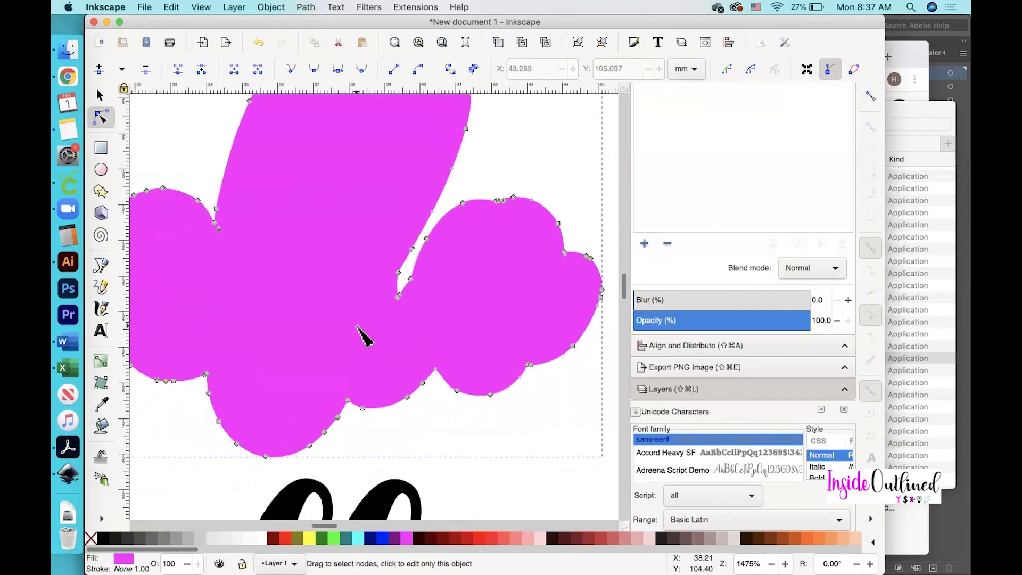
{"action": "scroll", "coordinate": [356, 332], "scroll_direction": "left", "scroll_amount": 10}
{"action": "scroll", "coordinate": [356, 333], "scroll_direction": "up", "scroll_amount": 4}
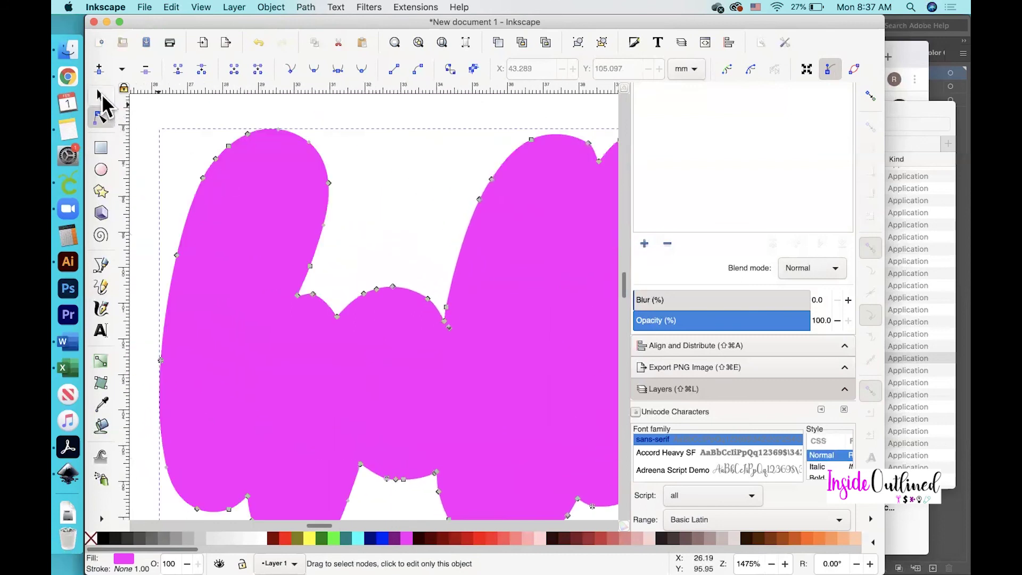
{"action": "left_click", "coordinate": [100, 96]}
Move the black 'hello' back up, centred on the cleaned pink outline, and deselect everything
{"action": "scroll", "coordinate": [340, 300], "scroll_direction": "down", "scroll_amount": 1}
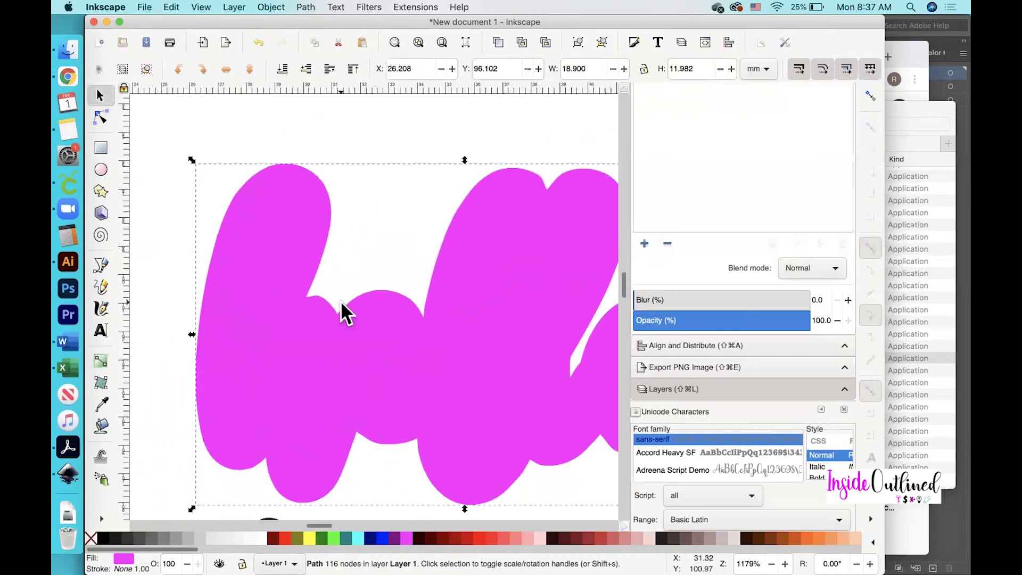
{"action": "scroll", "coordinate": [333, 304], "scroll_direction": "down", "scroll_amount": 1}
{"action": "scroll", "coordinate": [333, 304], "scroll_direction": "down", "scroll_amount": 1}
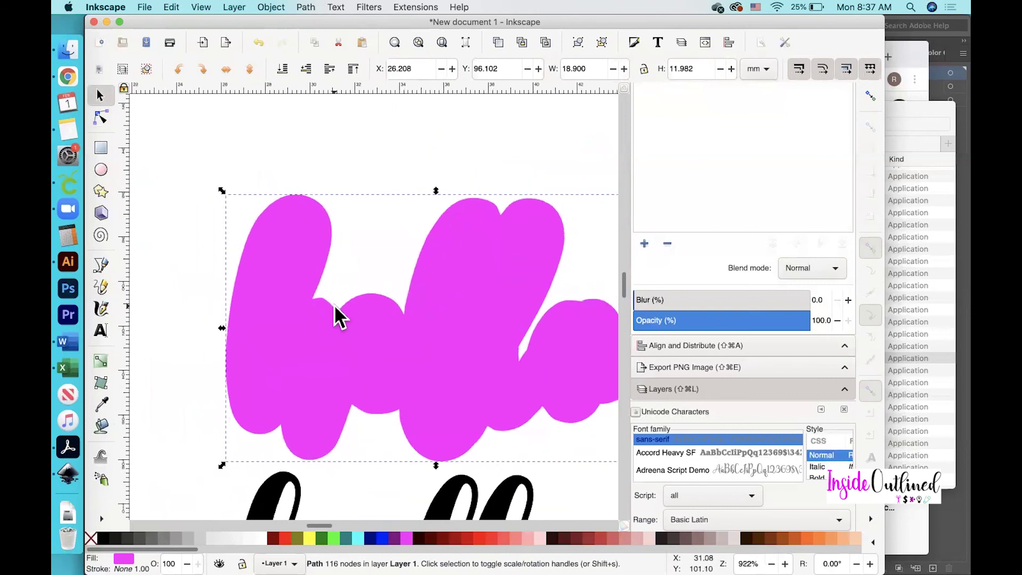
{"action": "scroll", "coordinate": [333, 305], "scroll_direction": "down", "scroll_amount": 2}
{"action": "scroll", "coordinate": [334, 305], "scroll_direction": "right", "scroll_amount": 1}
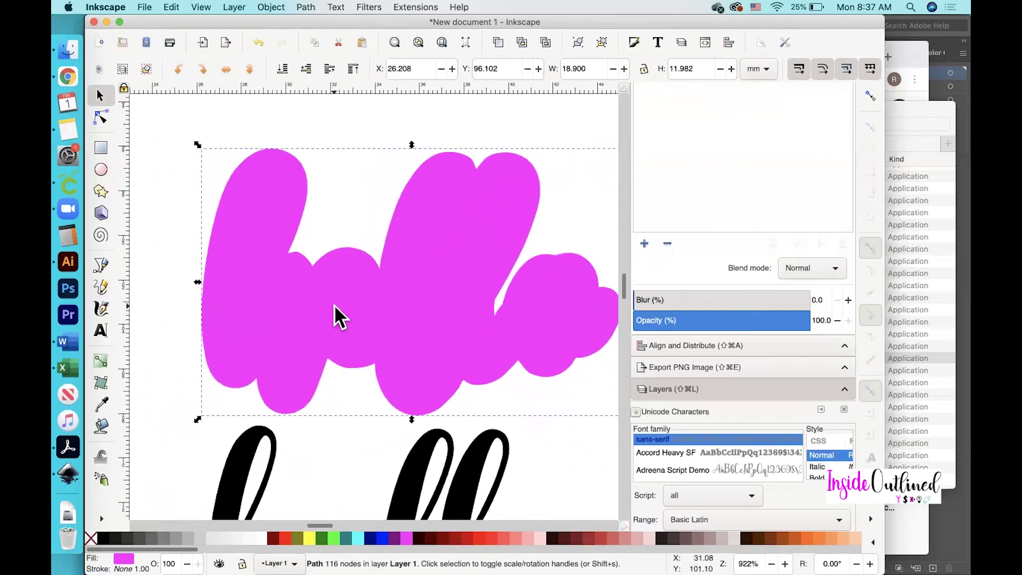
{"action": "scroll", "coordinate": [334, 305], "scroll_direction": "down", "scroll_amount": 2}
{"action": "scroll", "coordinate": [333, 304], "scroll_direction": "right", "scroll_amount": 1}
{"action": "scroll", "coordinate": [333, 305], "scroll_direction": "up", "scroll_amount": 1}
{"action": "scroll", "coordinate": [334, 304], "scroll_direction": "right", "scroll_amount": 1}
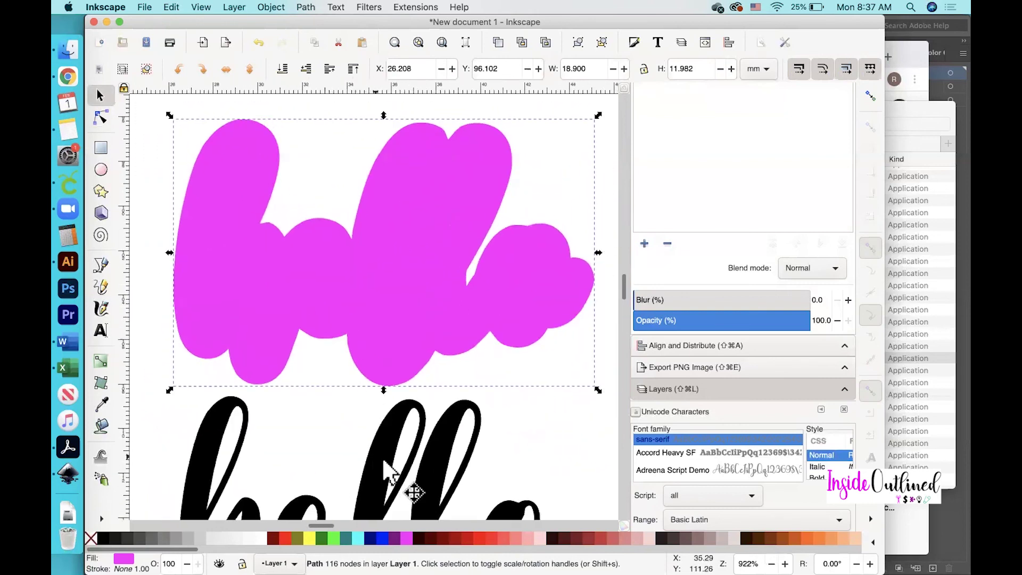
{"action": "left_click_drag", "start_coordinate": [386, 462], "coordinate": [397, 189]}
{"action": "left_click", "coordinate": [398, 407]}
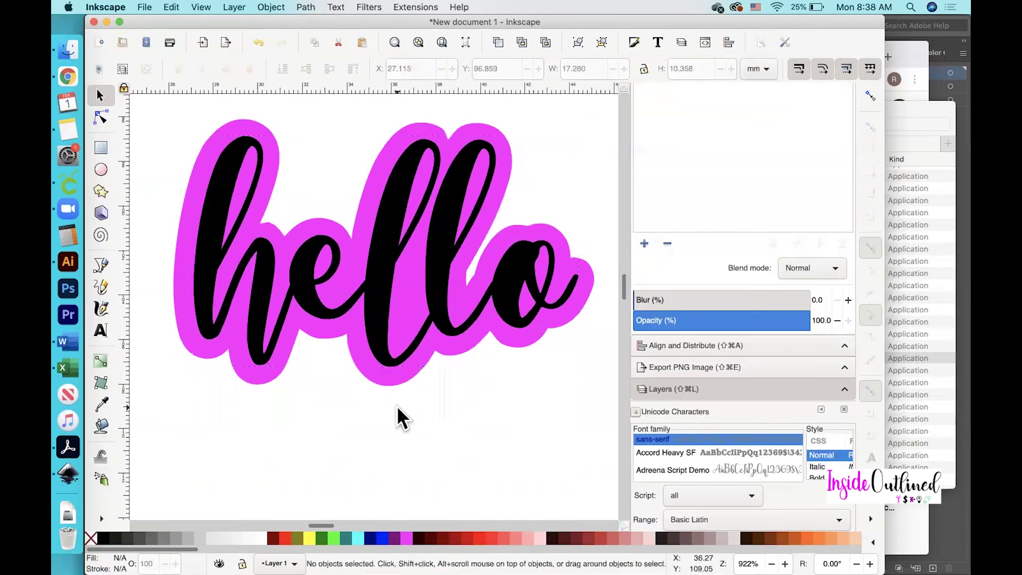